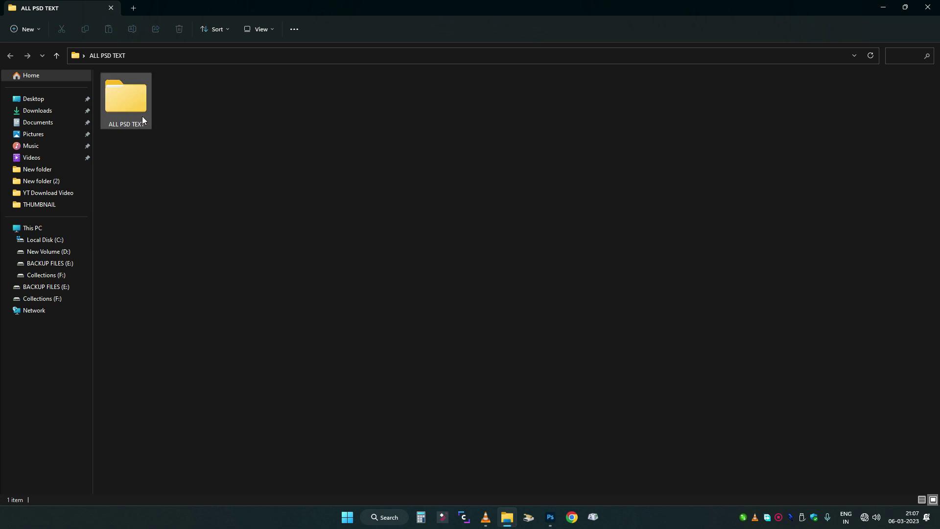
Step: Open the inner ALL PSD TEXT folder and display its contents as large icons
{"action": "double_click", "coordinate": [142, 120]}
{"action": "right_click", "coordinate": [193, 163]}
{"action": "mouse_move", "coordinate": [283, 166]}
{"action": "left_click", "coordinate": [346, 183]}
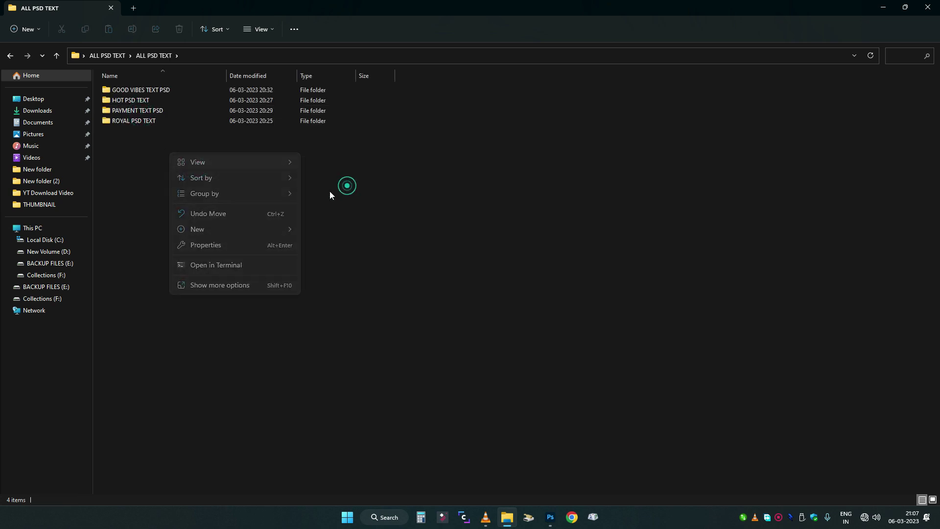
Step: Examine the GOOD VIBES TEXT preview image in the GOOD VIBES TEXT PSD folder, close it and return to the parent folder
{"action": "double_click", "coordinate": [112, 125]}
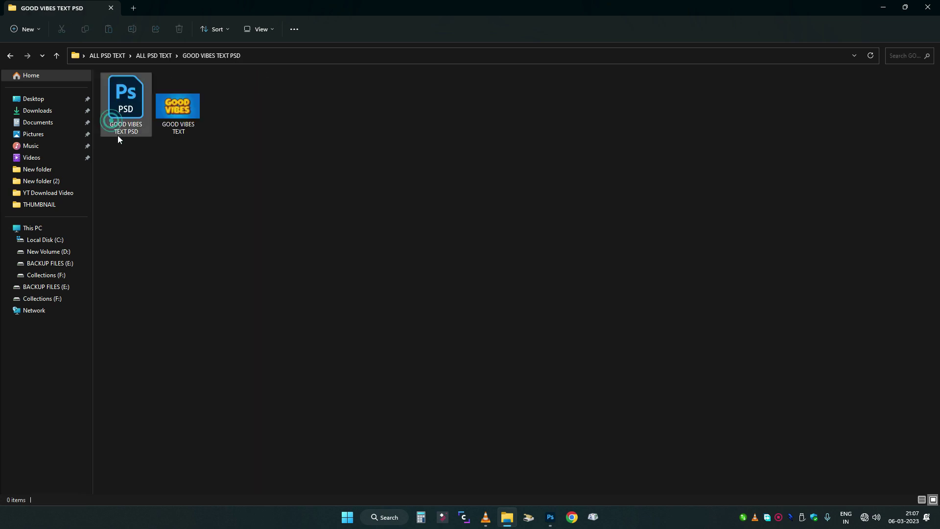
{"action": "double_click", "coordinate": [169, 128]}
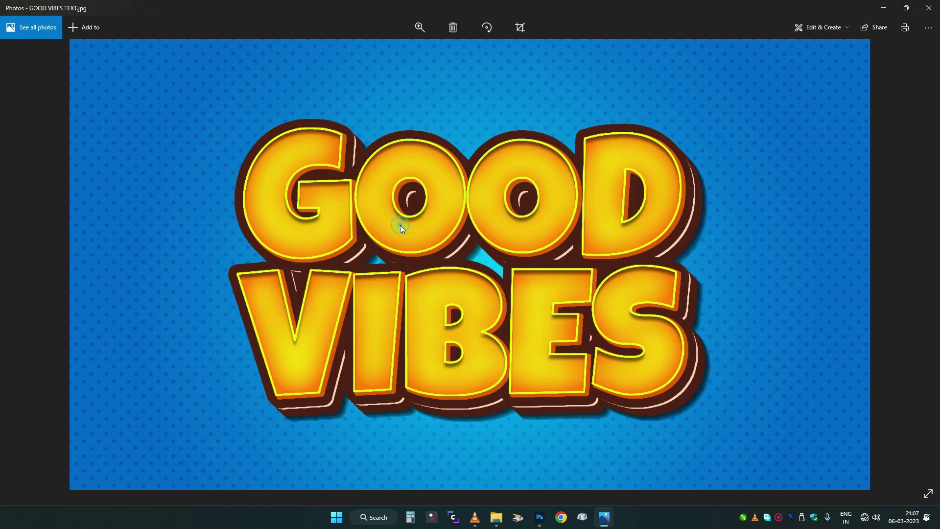
{"action": "scroll", "coordinate": [567, 213], "scroll_direction": "up", "scroll_amount": 2}
{"action": "scroll", "coordinate": [566, 209], "scroll_direction": "down", "scroll_amount": 2}
{"action": "left_click", "coordinate": [929, 8]}
{"action": "key", "text": "alt+Up"}
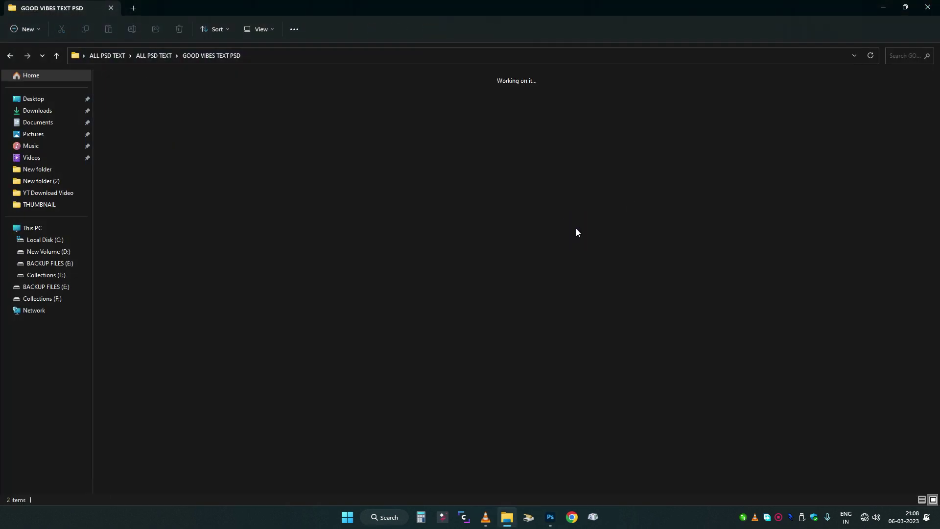
Step: Examine the preview image in the HOT PSD TEXT folder up close, close it and return to the parent folder
{"action": "double_click", "coordinate": [161, 108]}
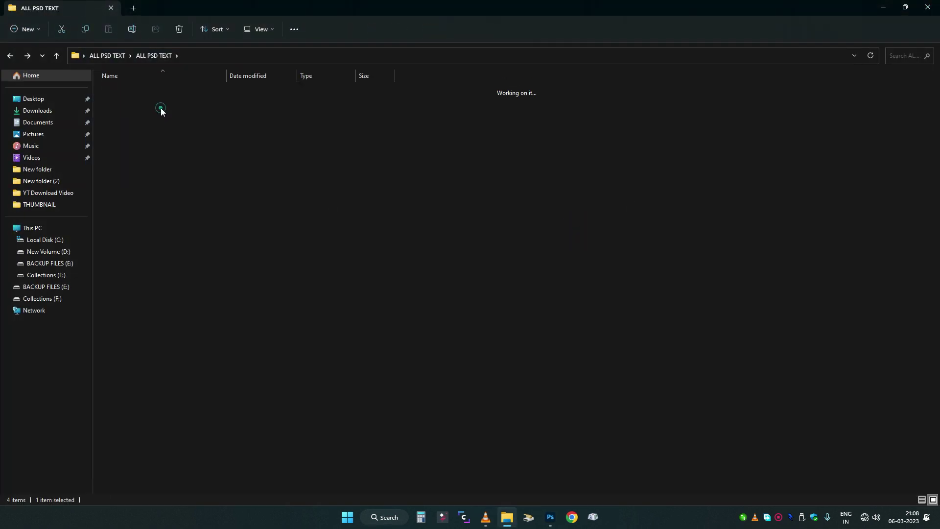
{"action": "double_click", "coordinate": [133, 111]}
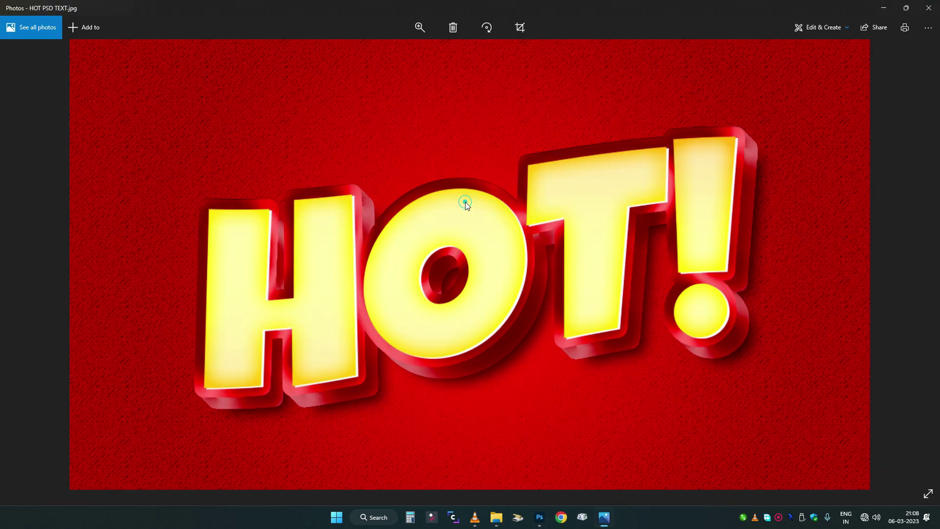
{"action": "double_click", "coordinate": [494, 251]}
{"action": "double_click", "coordinate": [494, 252]}
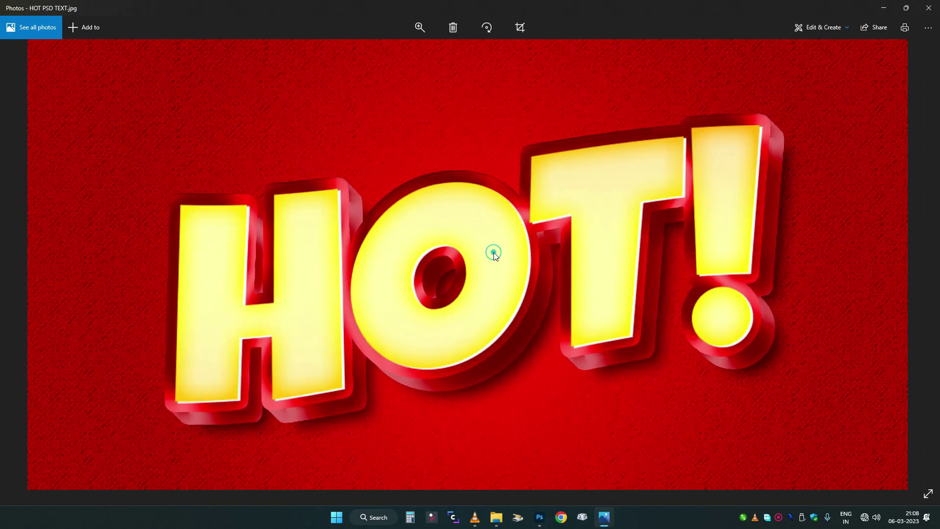
{"action": "double_click", "coordinate": [493, 251]}
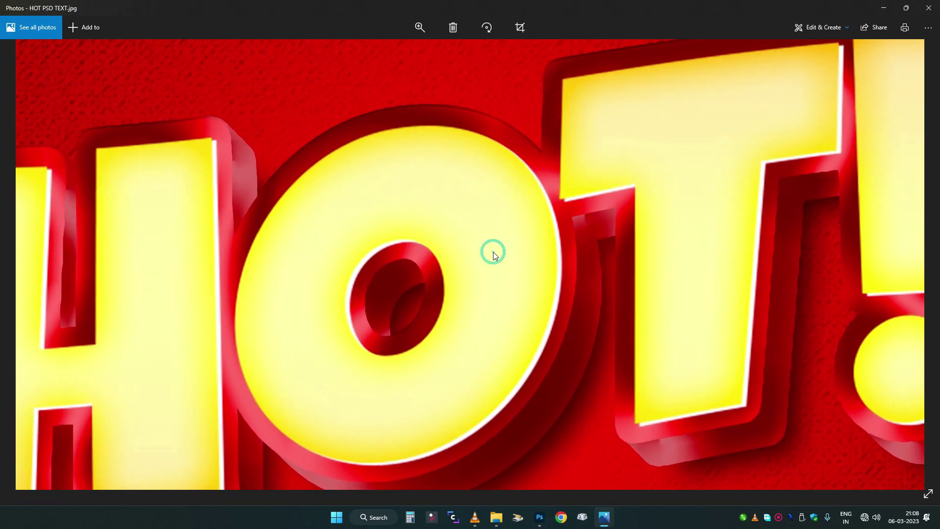
{"action": "double_click", "coordinate": [491, 250]}
{"action": "left_click", "coordinate": [928, 8]}
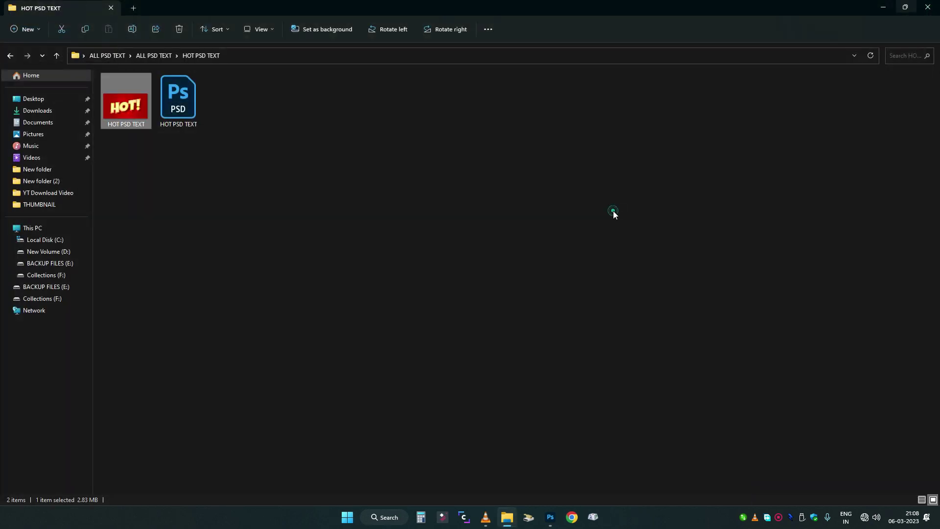
{"action": "left_click", "coordinate": [613, 210]}
{"action": "key", "text": "BackSpace"}
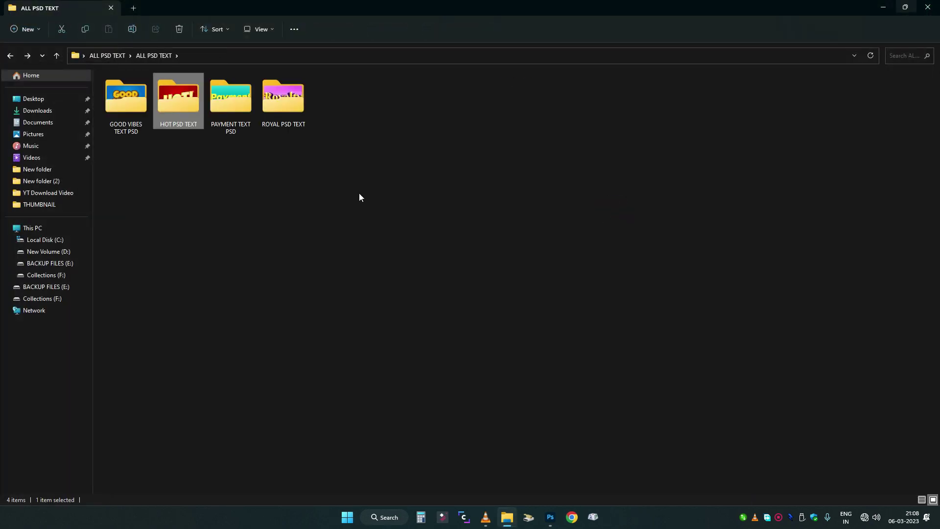
Step: Examine the payment_text preview image in the PAYMENT TEXT PSD folder up close, close it and return to the parent folder
{"action": "double_click", "coordinate": [227, 117]}
{"action": "left_click", "coordinate": [145, 104]}
{"action": "double_click", "coordinate": [145, 104]}
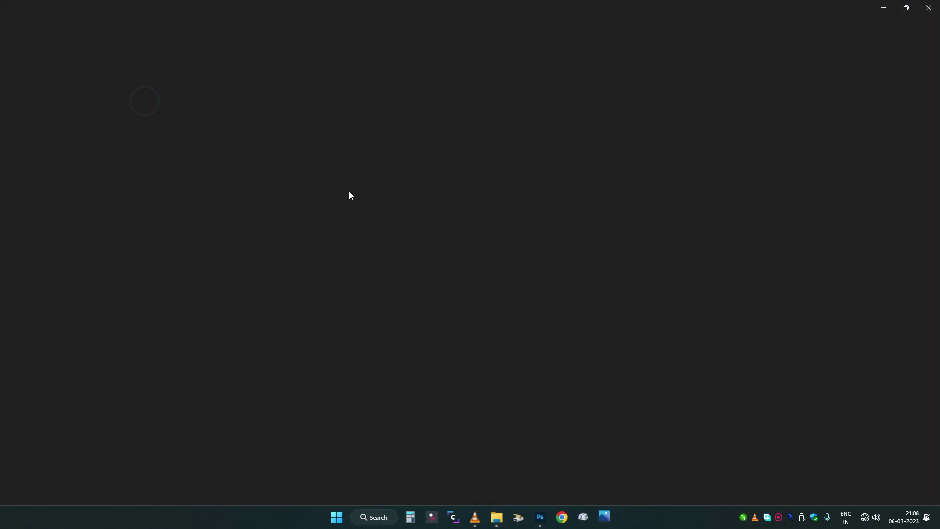
{"action": "double_click", "coordinate": [409, 216]}
{"action": "double_click", "coordinate": [408, 218]}
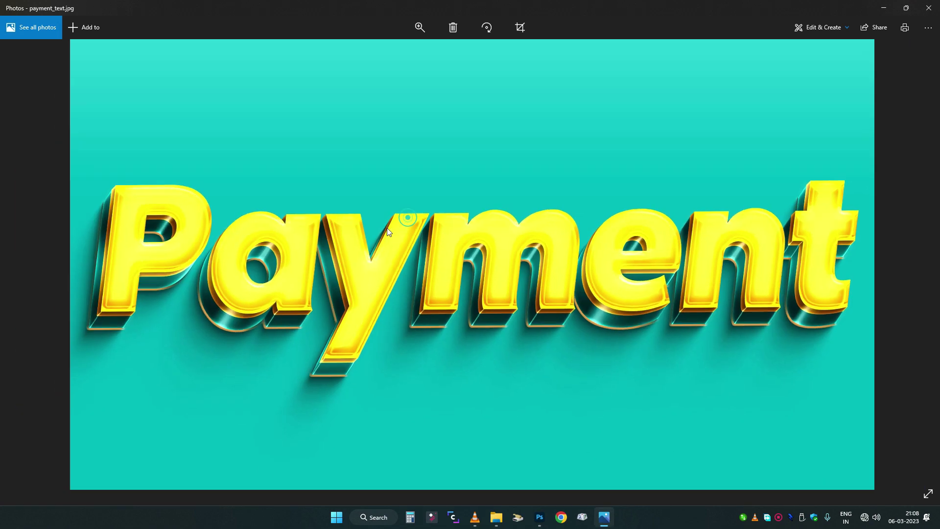
{"action": "double_click", "coordinate": [78, 253]}
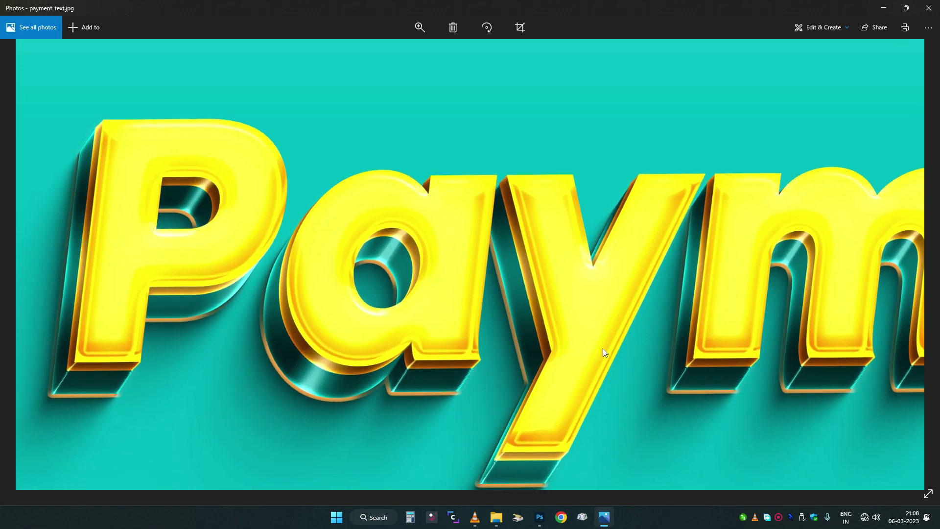
{"action": "left_click_drag", "start_coordinate": [602, 348], "coordinate": [348, 316]}
{"action": "scroll", "coordinate": [442, 325], "scroll_direction": "down", "scroll_amount": 1}
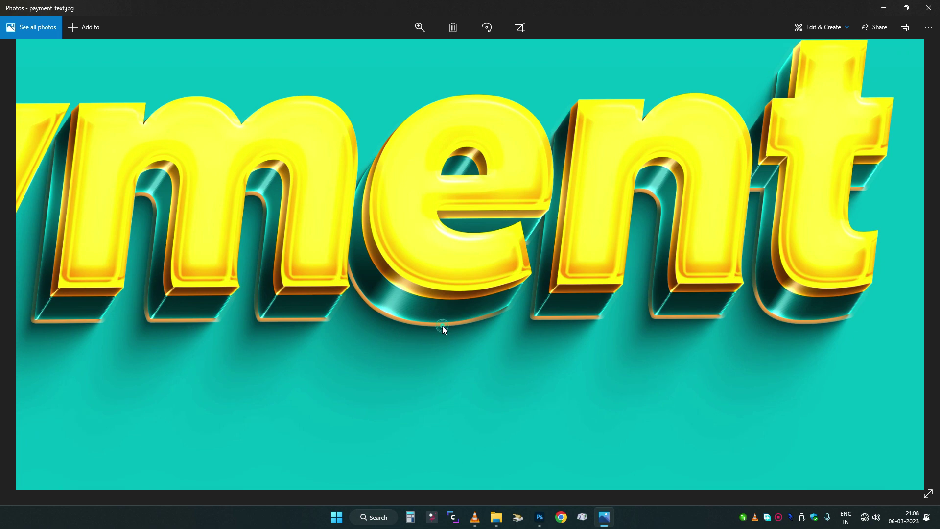
{"action": "double_click", "coordinate": [442, 325]}
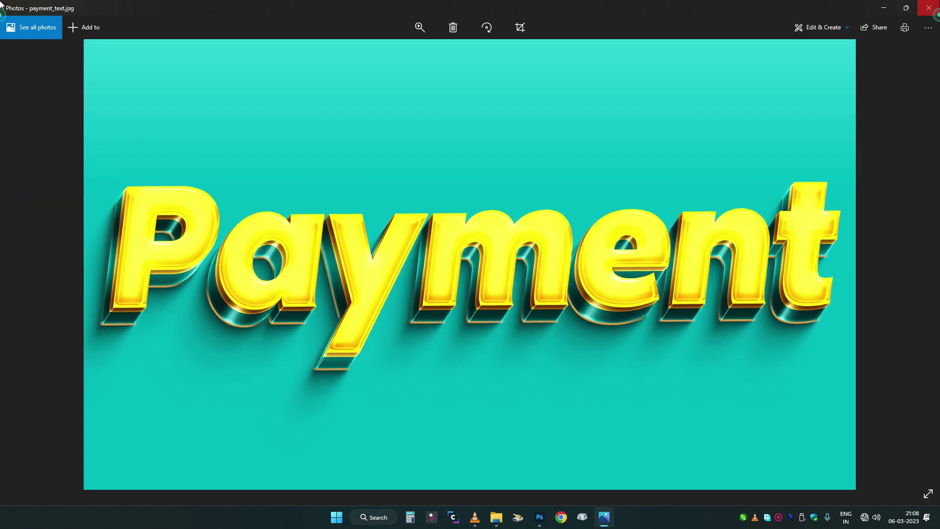
{"action": "key", "text": "alt+F4"}
{"action": "key", "text": "alt+Left"}
{"action": "left_click", "coordinate": [339, 256]}
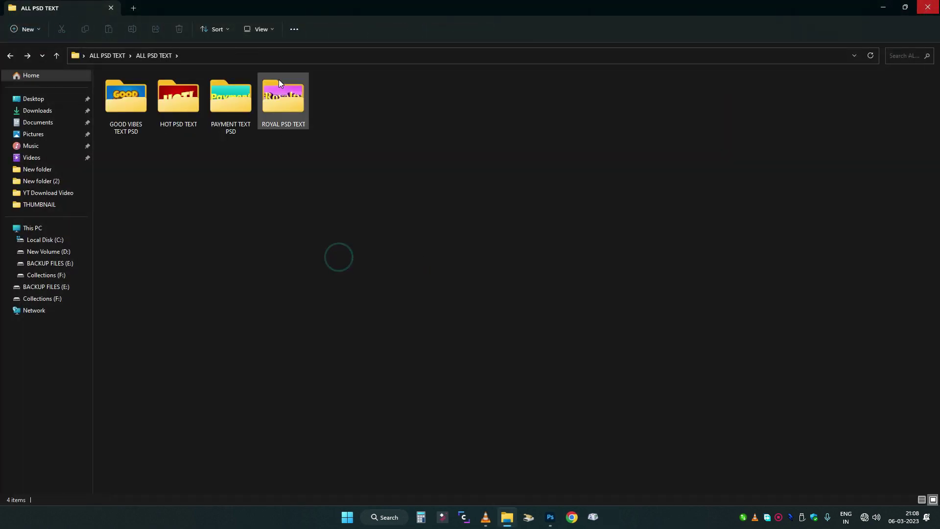
Step: Examine the royalty_text preview image in the ROYAL PSD TEXT folder, close it and return to the parent folder
{"action": "double_click", "coordinate": [278, 84]}
{"action": "double_click", "coordinate": [139, 120]}
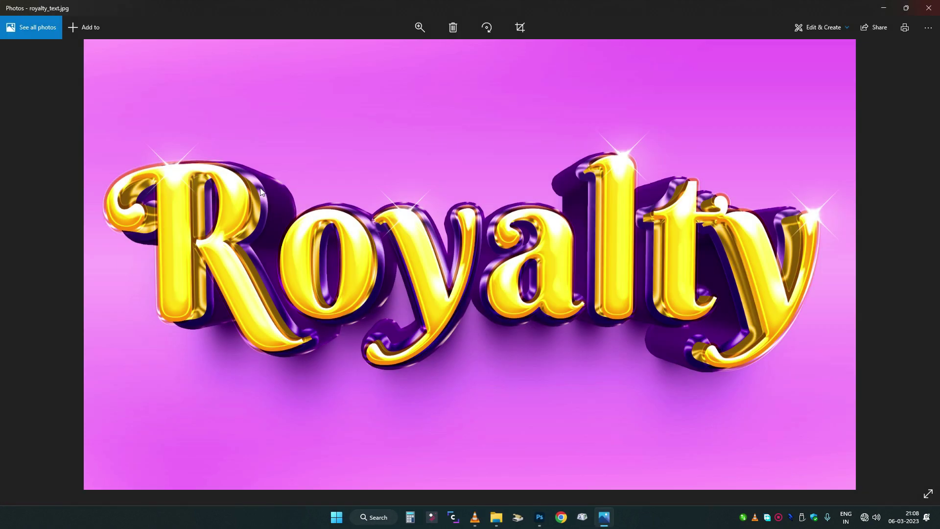
{"action": "double_click", "coordinate": [262, 186]}
{"action": "double_click", "coordinate": [261, 187]}
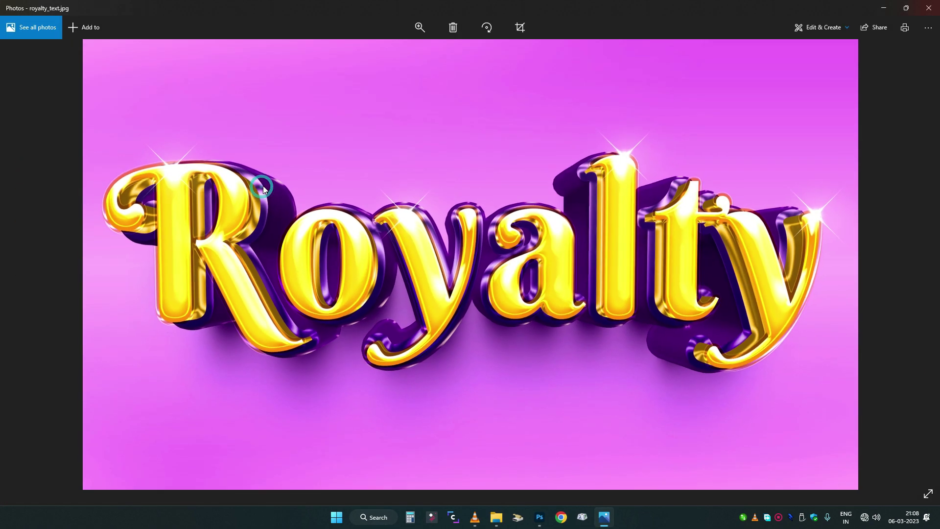
{"action": "left_click", "coordinate": [454, 157]}
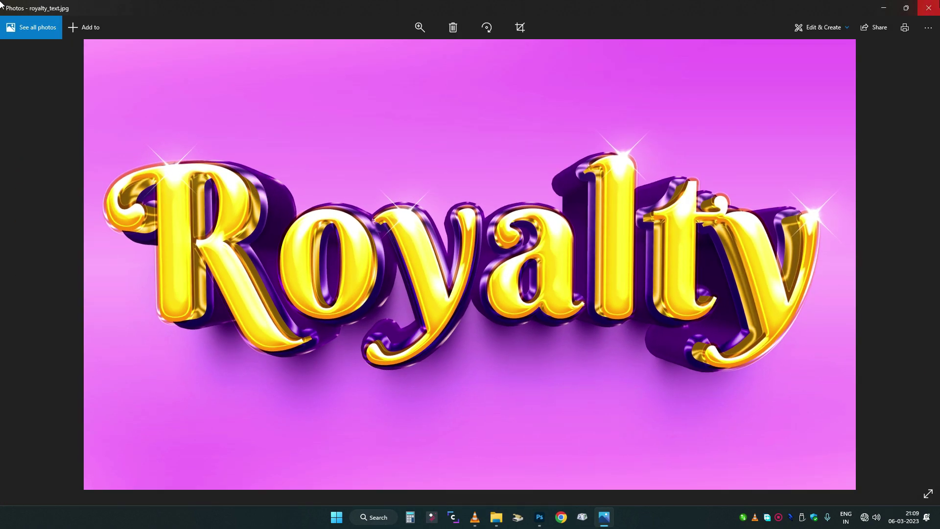
{"action": "key", "text": "alt+F4"}
{"action": "left_click", "coordinate": [316, 255]}
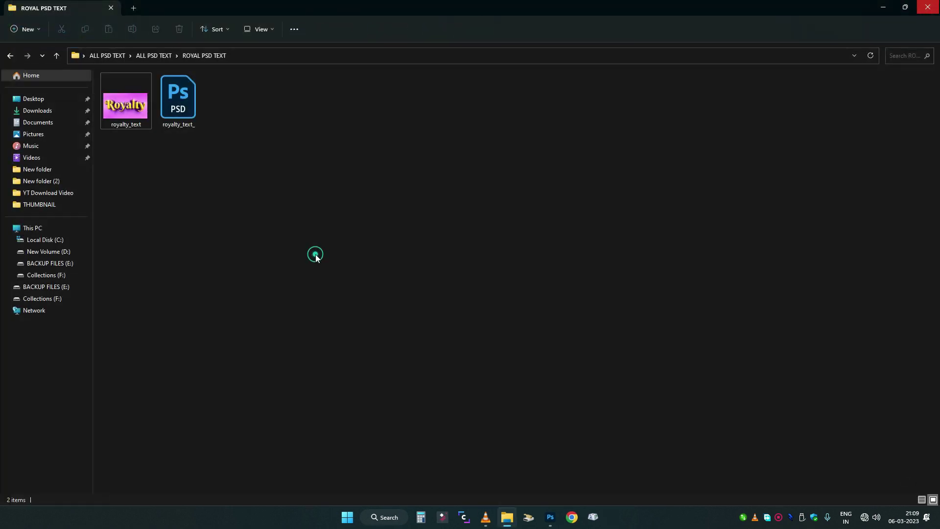
{"action": "key", "text": "BackSpace"}
{"action": "left_click", "coordinate": [378, 205]}
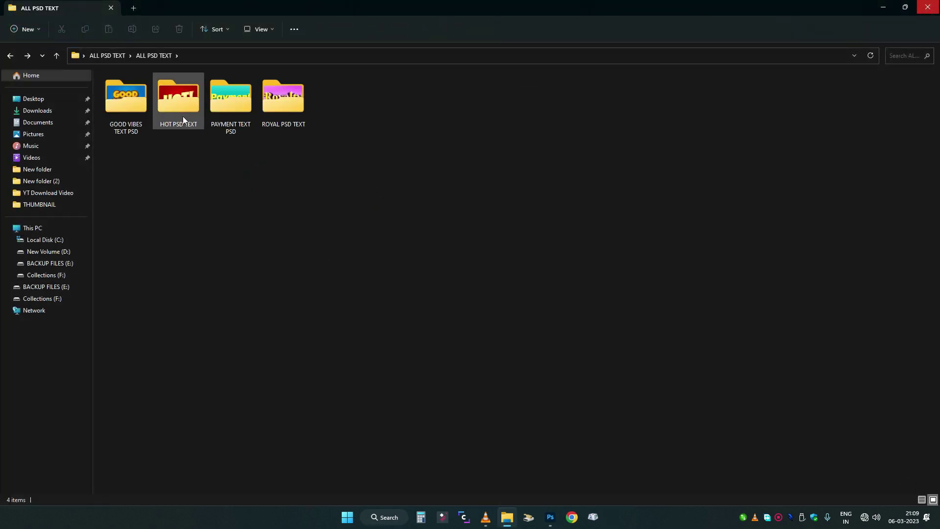
Step: Open payment_text.psd from the PAYMENT TEXT PSD folder in Photoshop
{"action": "left_click", "coordinate": [174, 104]}
{"action": "left_click", "coordinate": [131, 98]}
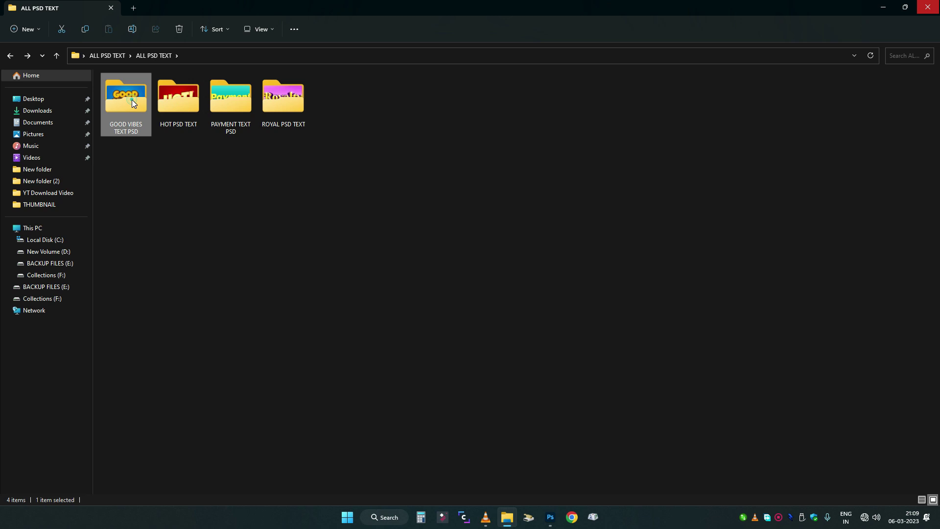
{"action": "double_click", "coordinate": [224, 87]}
{"action": "double_click", "coordinate": [189, 108]}
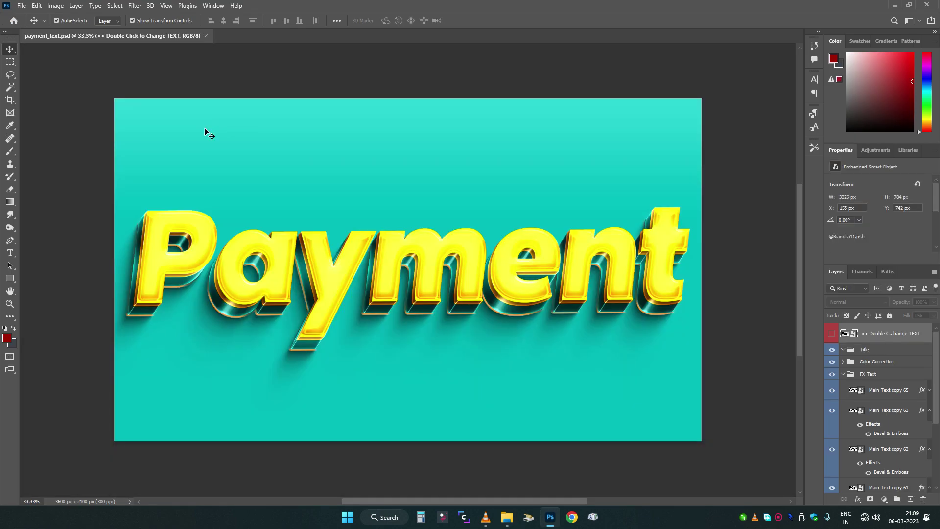
Step: Switch to full screen mode with the menu bar and open the contents of the Main Text copy 62 smart object
{"action": "key", "text": "f"}
{"action": "left_click", "coordinate": [112, 163]}
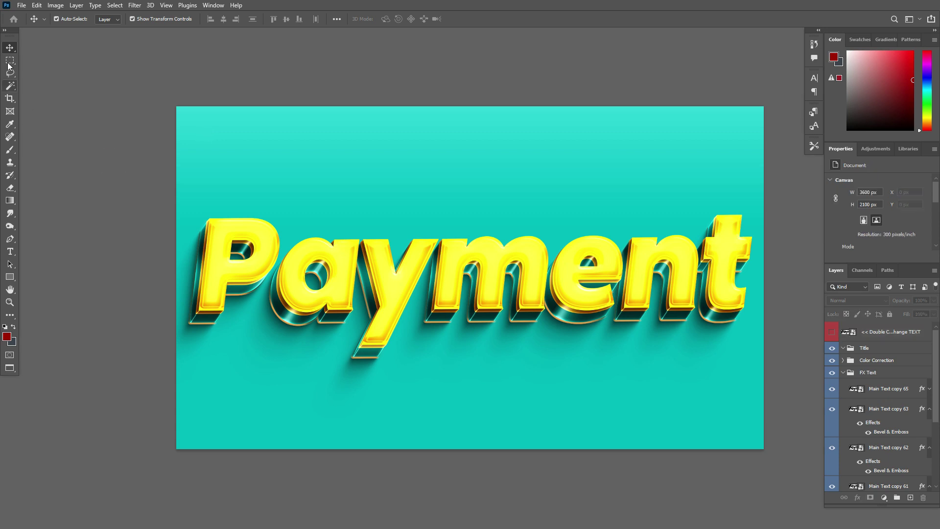
{"action": "left_click", "coordinate": [384, 147]}
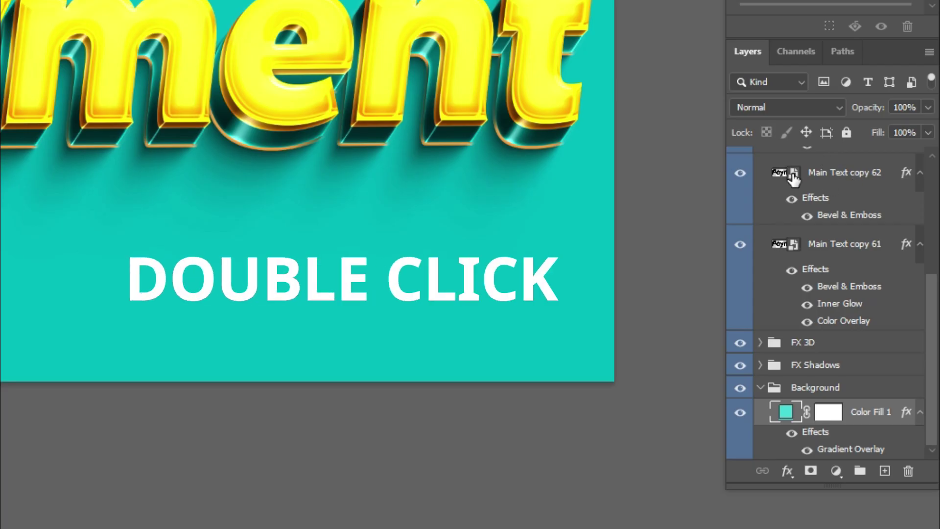
{"action": "double_click", "coordinate": [788, 173]}
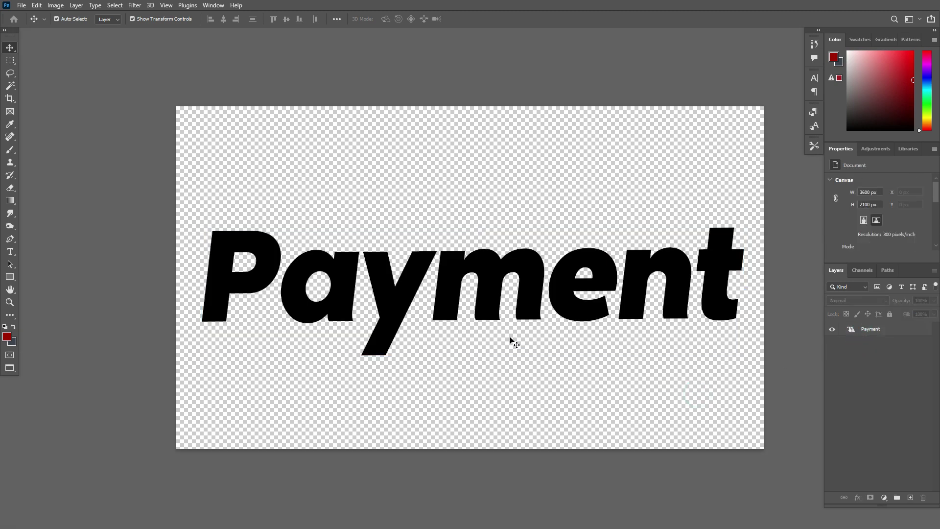
Step: Replace the word Payment in the smart object's type layer with LUCKY
{"action": "left_click", "coordinate": [508, 327]}
{"action": "left_click", "coordinate": [493, 280]}
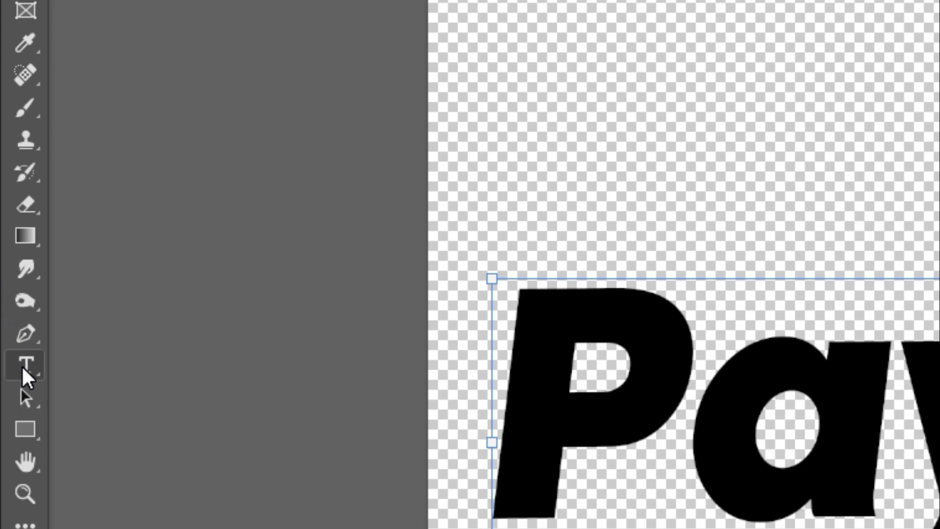
{"action": "left_click", "coordinate": [10, 251]}
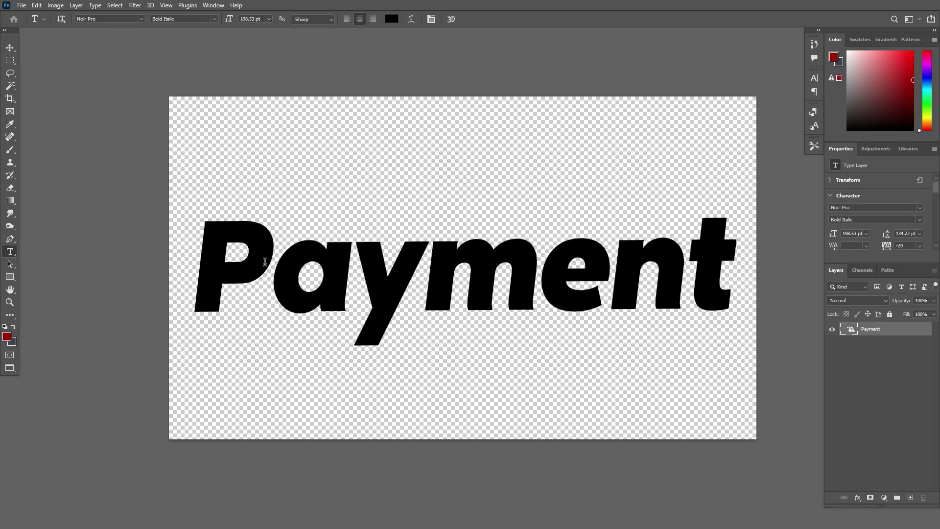
{"action": "left_click", "coordinate": [272, 261]}
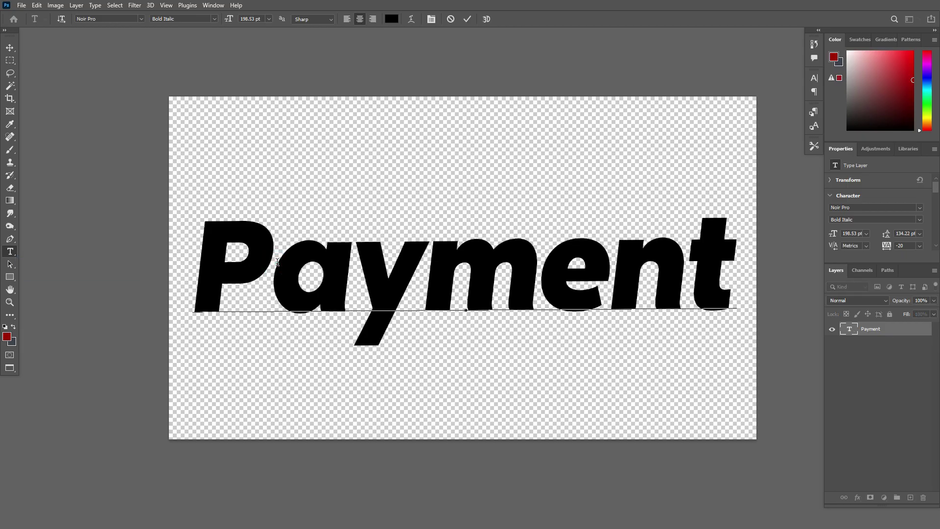
{"action": "key", "text": "ctrl+a"}
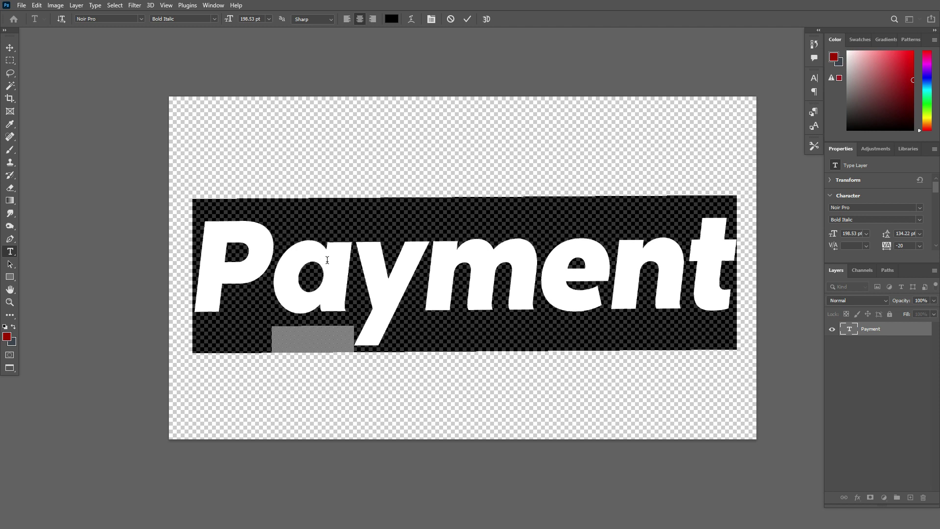
{"action": "type", "text": "LUCK"}
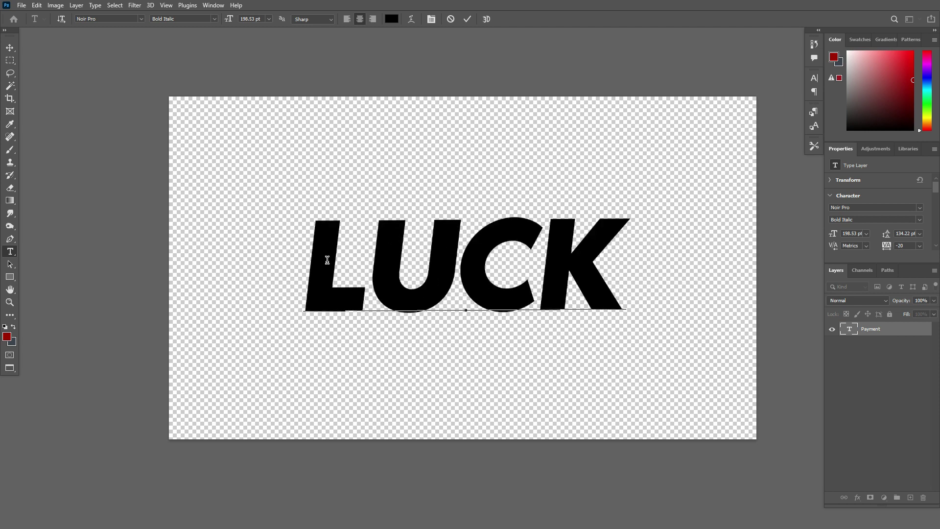
{"action": "type", "text": "Y"}
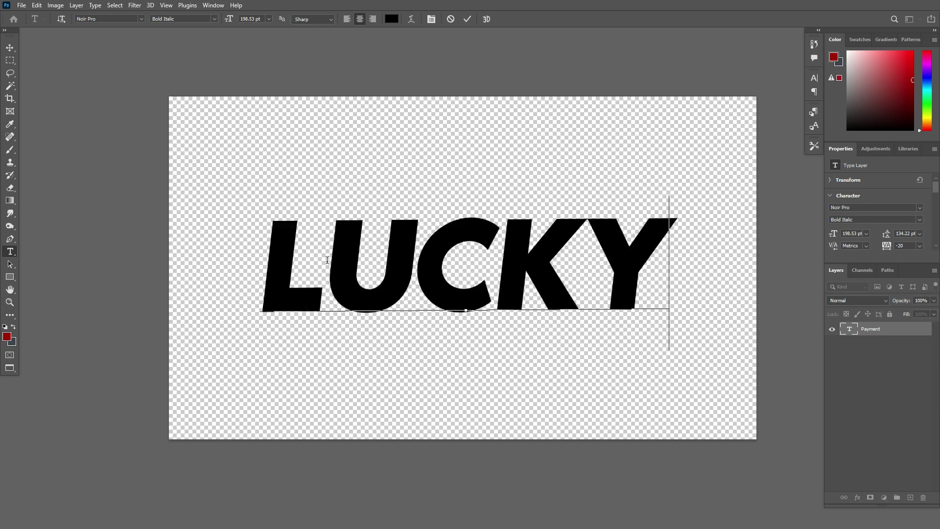
Step: Commit the LUCKY text edit with the Move tool and save the smart object document
{"action": "left_click", "coordinate": [10, 48]}
{"action": "left_click", "coordinate": [326, 184]}
{"action": "left_click", "coordinate": [335, 280]}
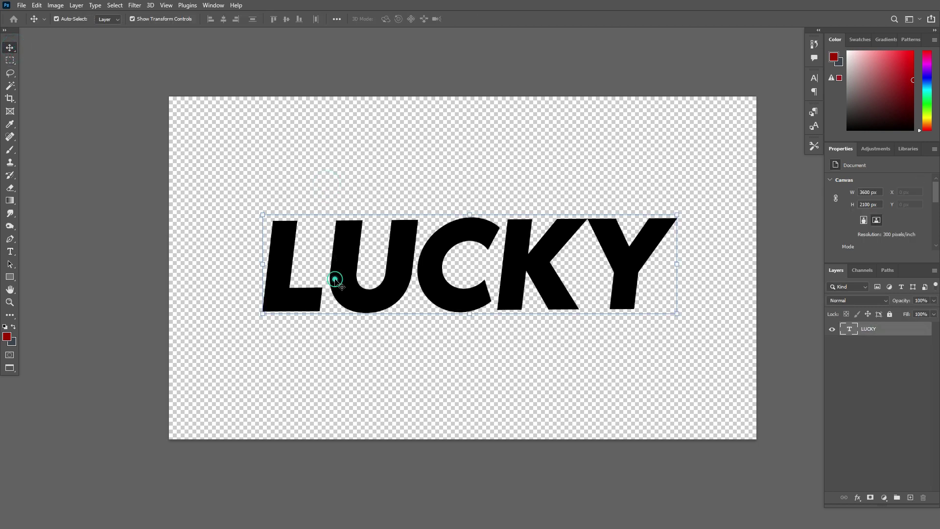
{"action": "left_click", "coordinate": [21, 5]}
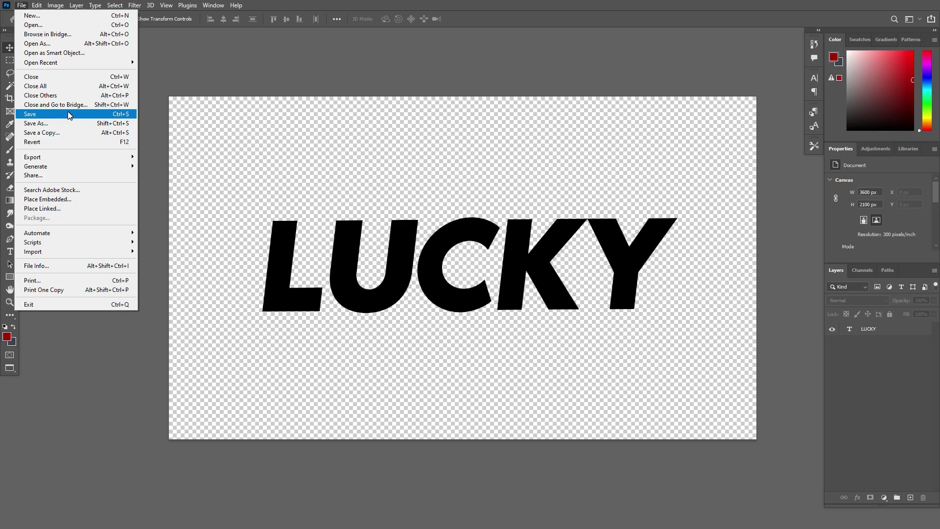
{"action": "left_click", "coordinate": [69, 115]}
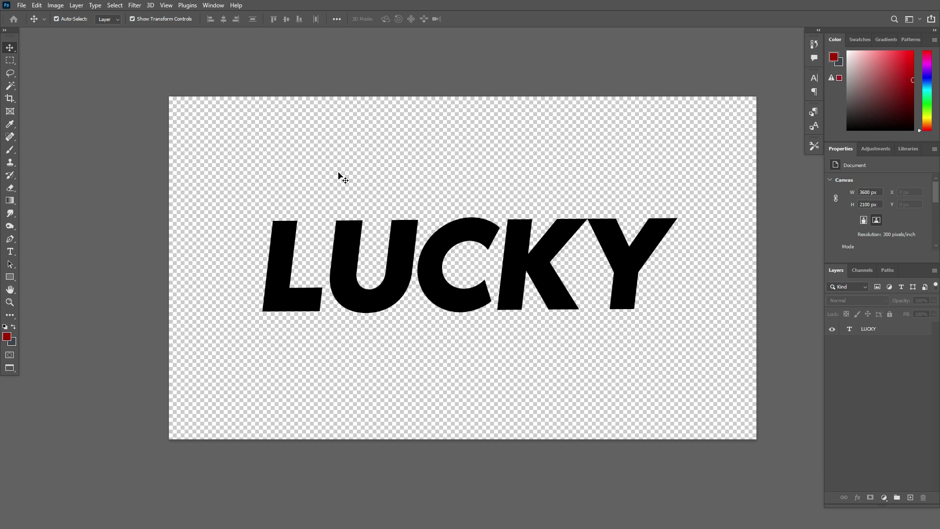
Step: Leave full screen mode, switch to the payment_text.psd document and show it in full screen mode with the menu bar
{"action": "left_click", "coordinate": [337, 174]}
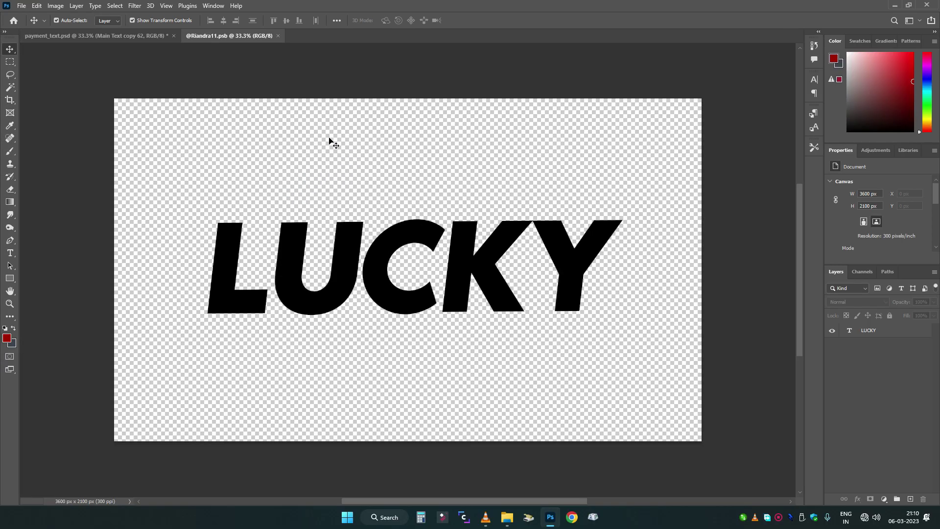
{"action": "left_click", "coordinate": [142, 36]}
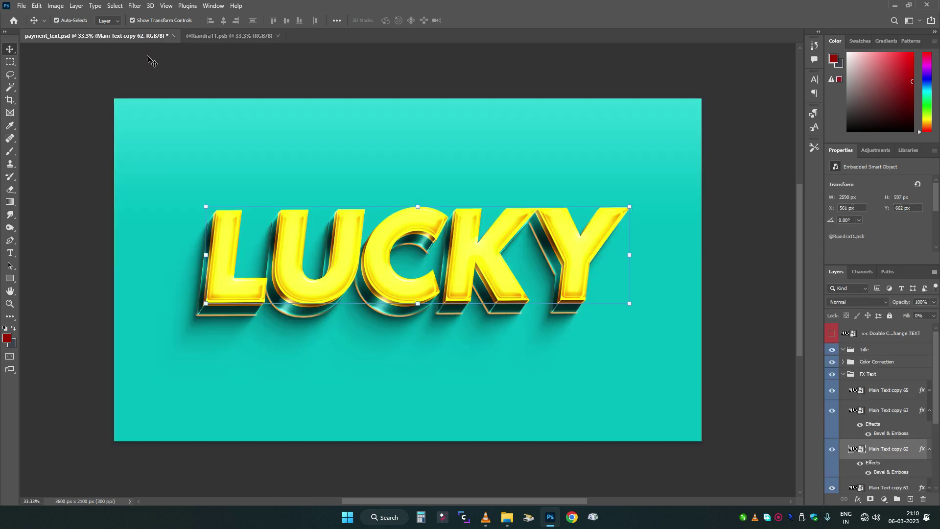
{"action": "left_click", "coordinate": [147, 54]}
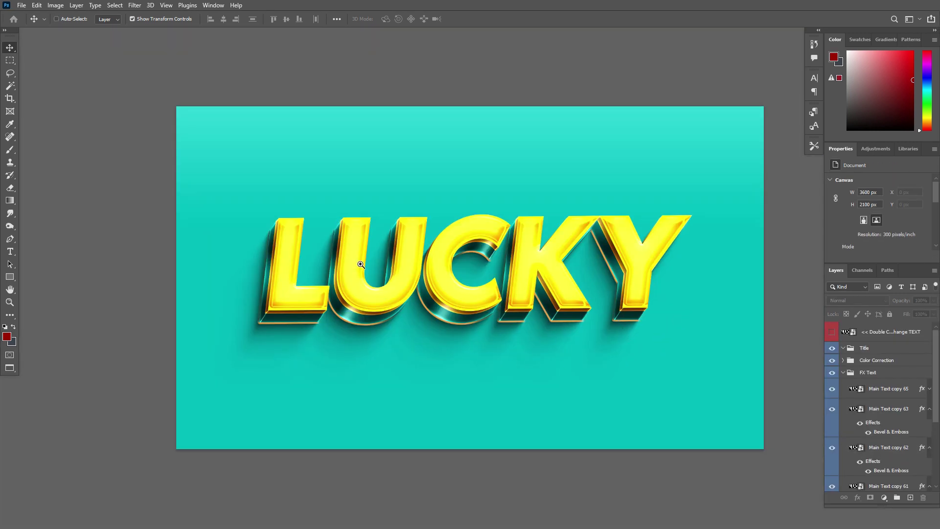
Step: Examine the LUCKY text effect up close, checking the bevel, 3D extrusion and shadow details across the letters
{"action": "left_click", "coordinate": [361, 264]}
{"action": "left_click", "coordinate": [385, 267], "text": "ctrl"}
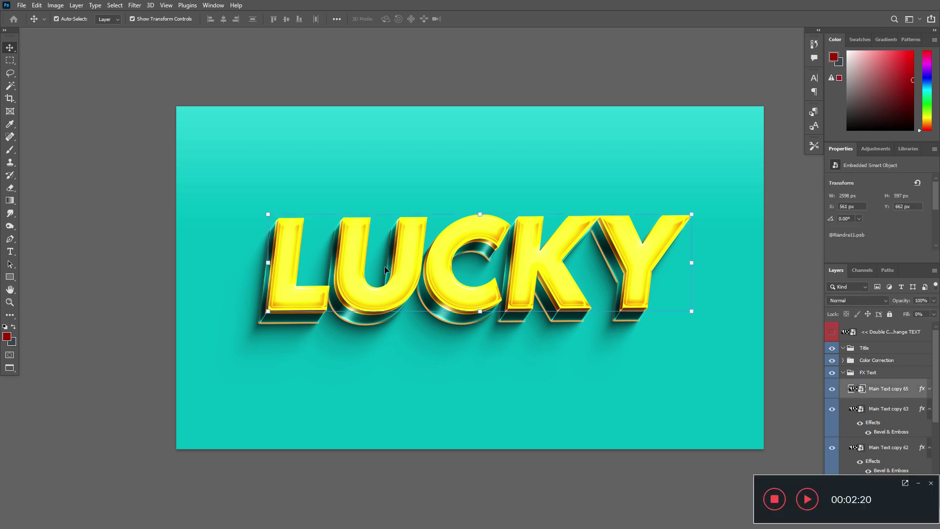
{"action": "left_click", "coordinate": [385, 267], "text": "ctrl"}
{"action": "left_click", "coordinate": [264, 251], "text": "ctrl"}
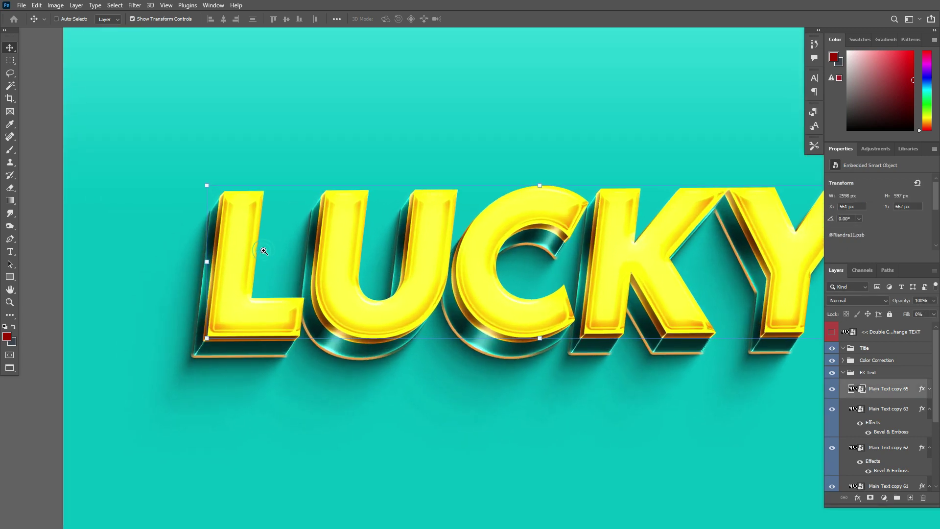
{"action": "left_click_drag", "start_coordinate": [376, 371], "coordinate": [146, 355]}
{"action": "left_click_drag", "start_coordinate": [294, 370], "coordinate": [442, 364]}
{"action": "left_click_drag", "start_coordinate": [477, 440], "coordinate": [486, 409]}
{"action": "left_click", "coordinate": [470, 424], "text": "alt"}
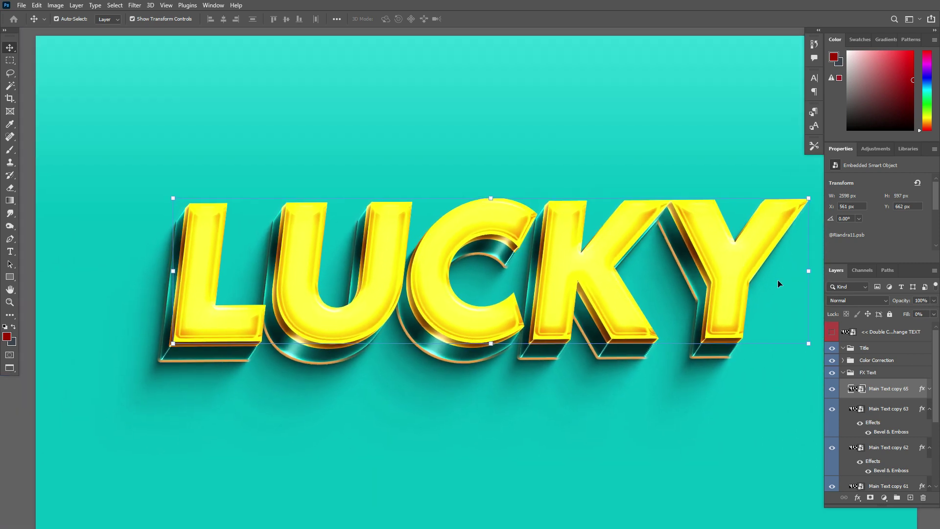
Step: Collapse the FX Text layer group and return to the standard screen mode
{"action": "left_click", "coordinate": [843, 373]}
{"action": "key", "text": "ctrl+minus"}
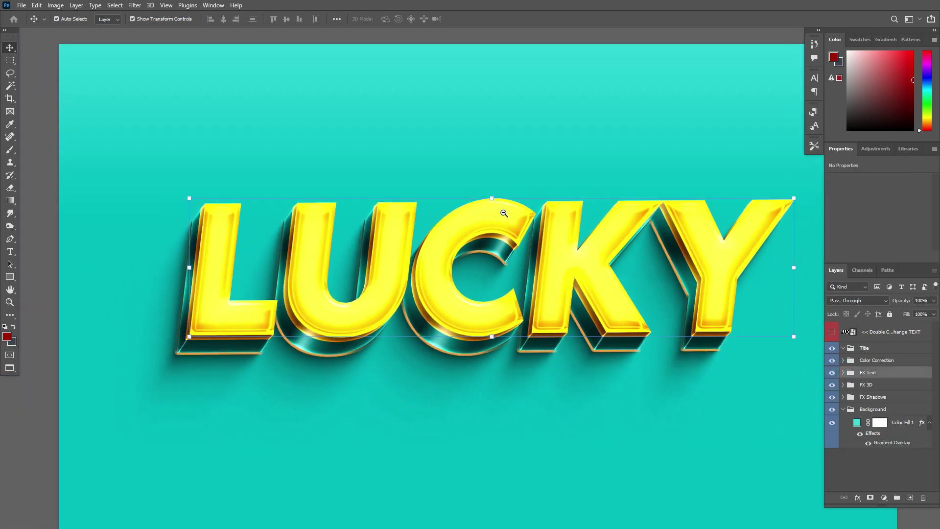
{"action": "key", "text": "f"}
{"action": "key", "text": "f"}
{"action": "key", "text": "f"}
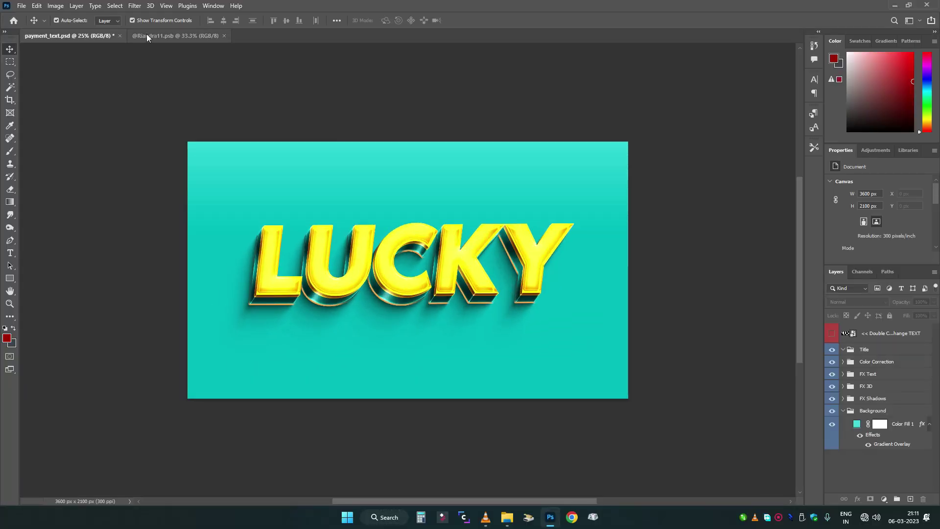
Step: Close payment_text.psd without saving the changes, and close its smart object document
{"action": "left_click", "coordinate": [119, 35]}
{"action": "left_click", "coordinate": [479, 196]}
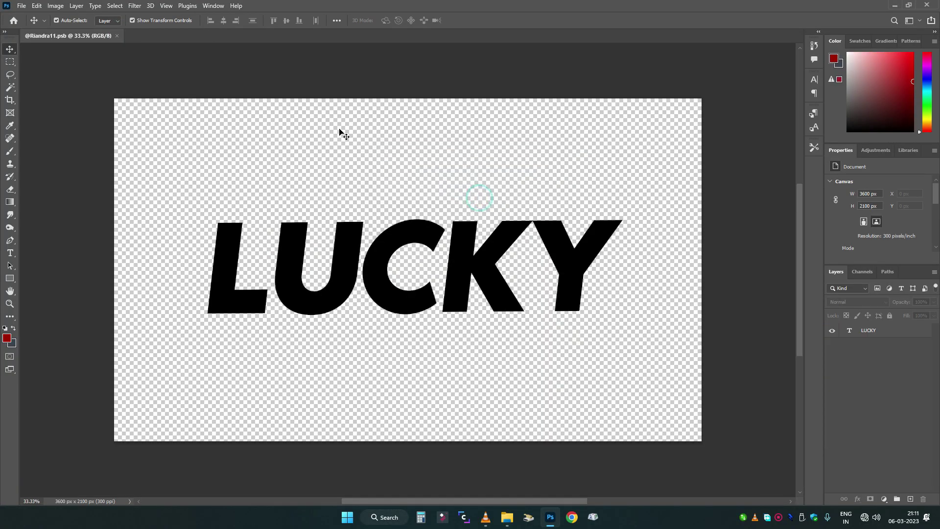
{"action": "left_click", "coordinate": [117, 36]}
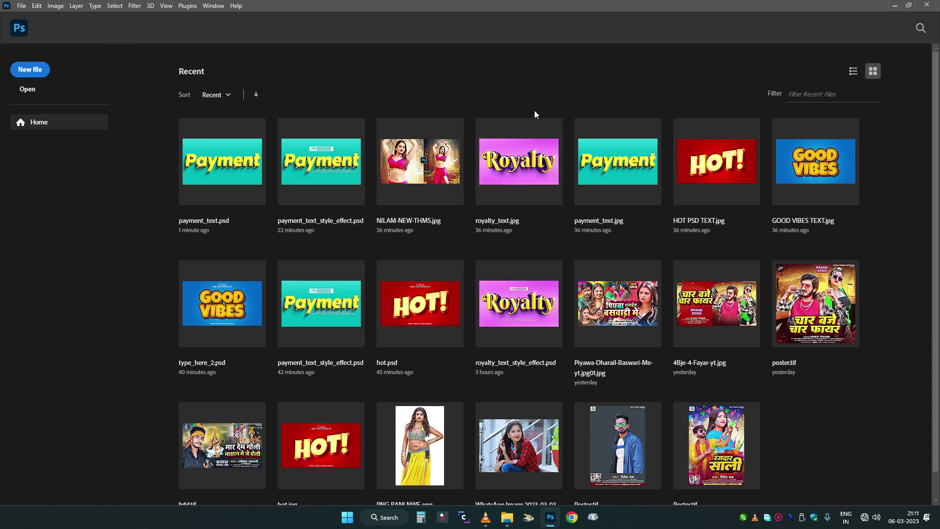
Step: Switch to File Explorer and open GOOD VIBES TEXT PSD.psd from the GOOD VIBES TEXT PSD folder in Photoshop
{"action": "left_click", "coordinate": [894, 5]}
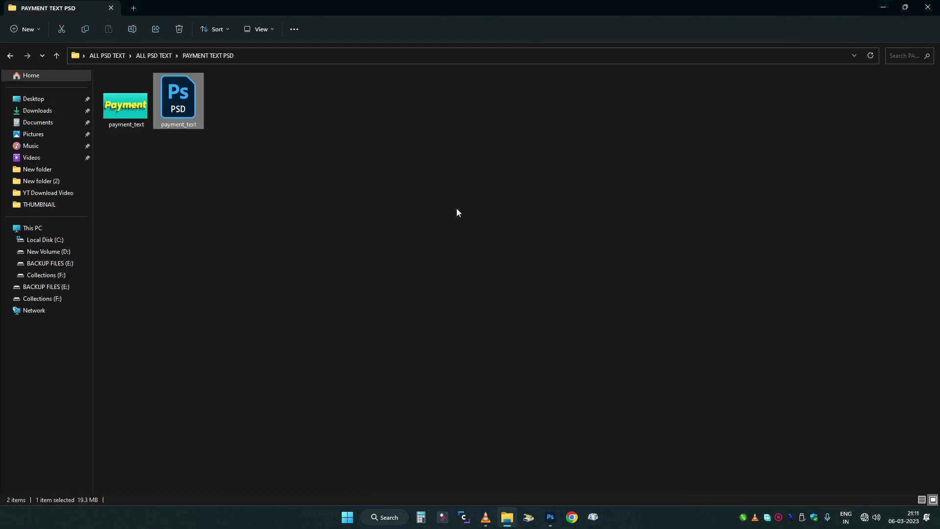
{"action": "key", "text": "alt+Up"}
{"action": "left_click", "coordinate": [281, 191]}
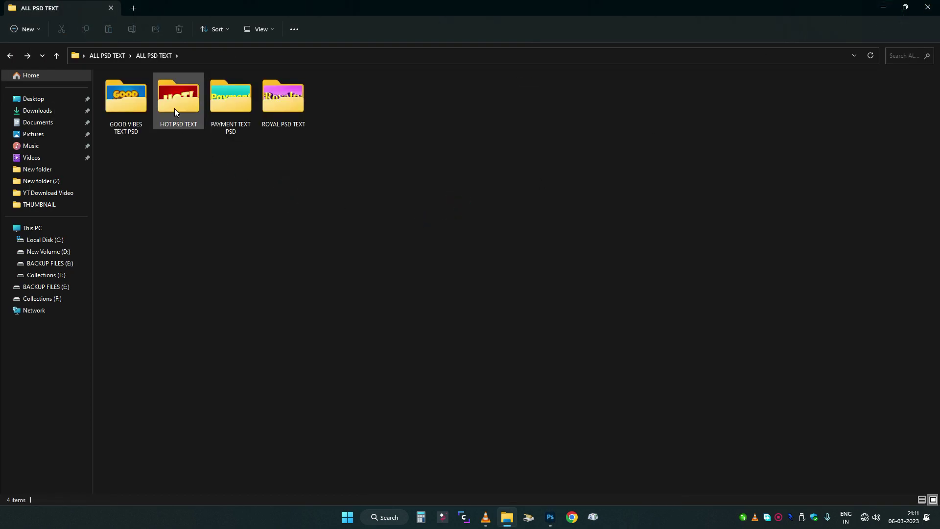
{"action": "double_click", "coordinate": [141, 108]}
{"action": "double_click", "coordinate": [140, 117]}
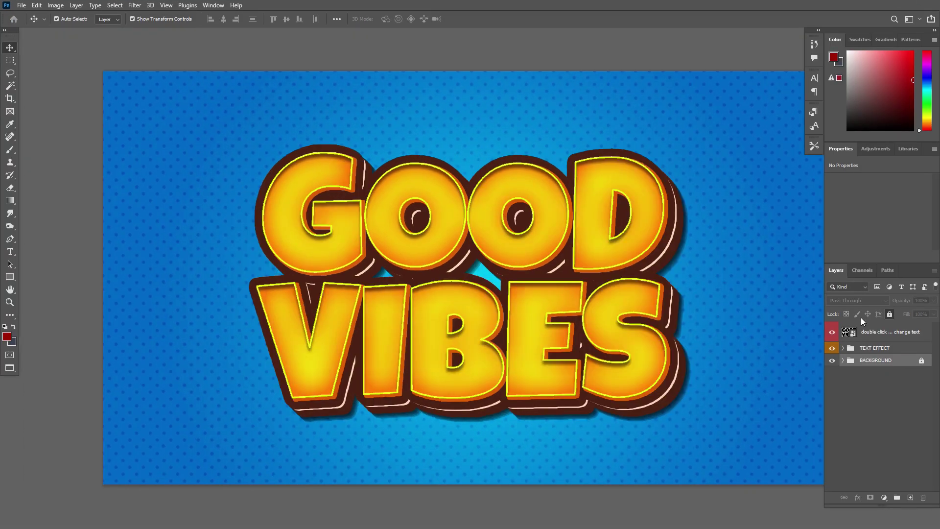
Step: Open the contents of the change-text smart object, toggle the GOOD VIBES layer's visibility off and on, and select that layer
{"action": "double_click", "coordinate": [851, 333]}
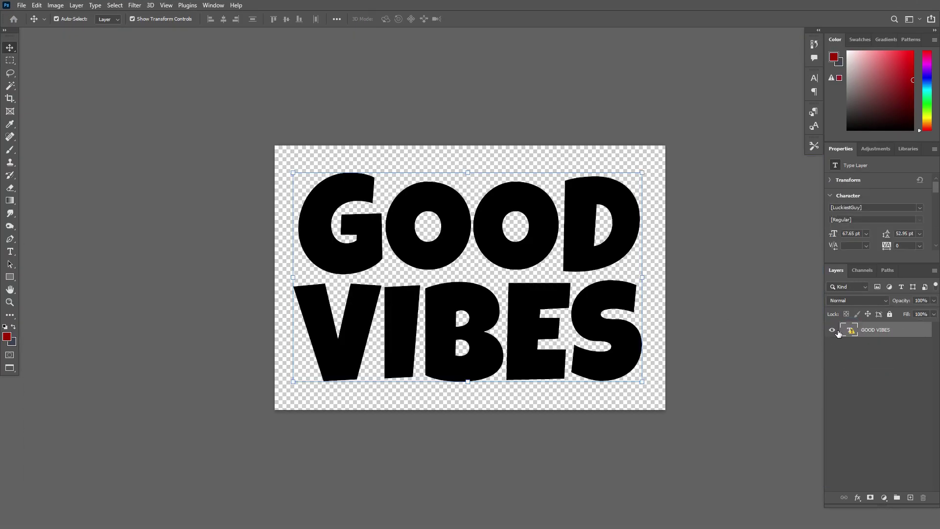
{"action": "left_click", "coordinate": [831, 333]}
{"action": "left_click", "coordinate": [757, 361]}
{"action": "left_click", "coordinate": [831, 330]}
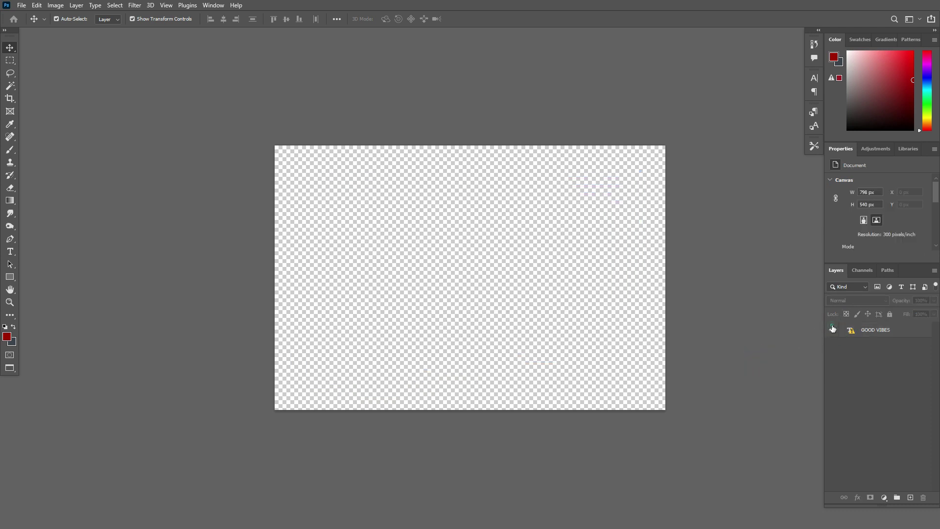
{"action": "left_click", "coordinate": [530, 309]}
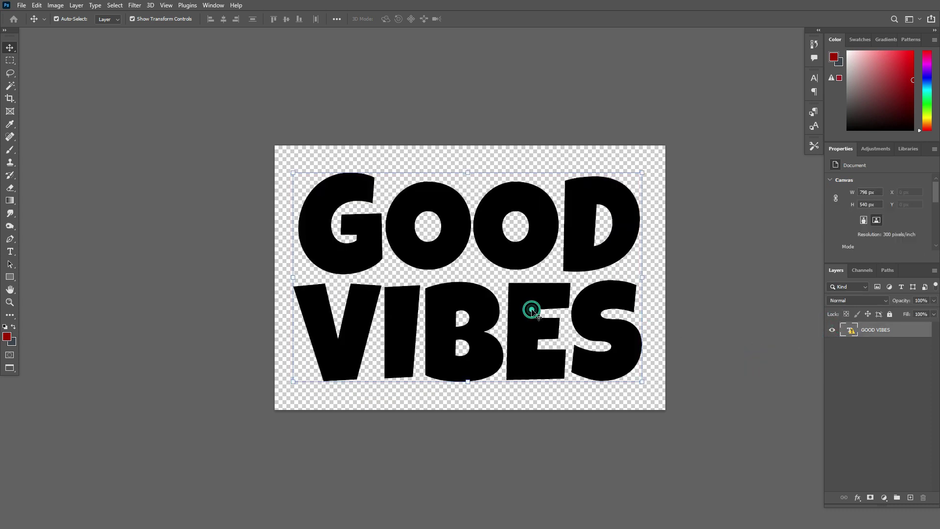
Step: Select all of the GOOD VIBES text with the Type tool, accept the font substitution and set the font to DGCally-10
{"action": "left_click", "coordinate": [11, 251]}
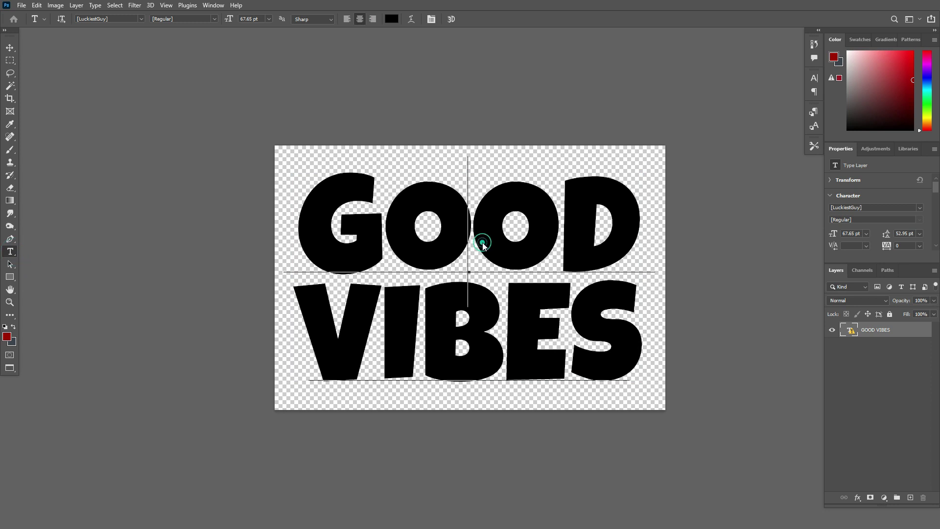
{"action": "left_click", "coordinate": [483, 241]}
{"action": "left_click", "coordinate": [529, 234]}
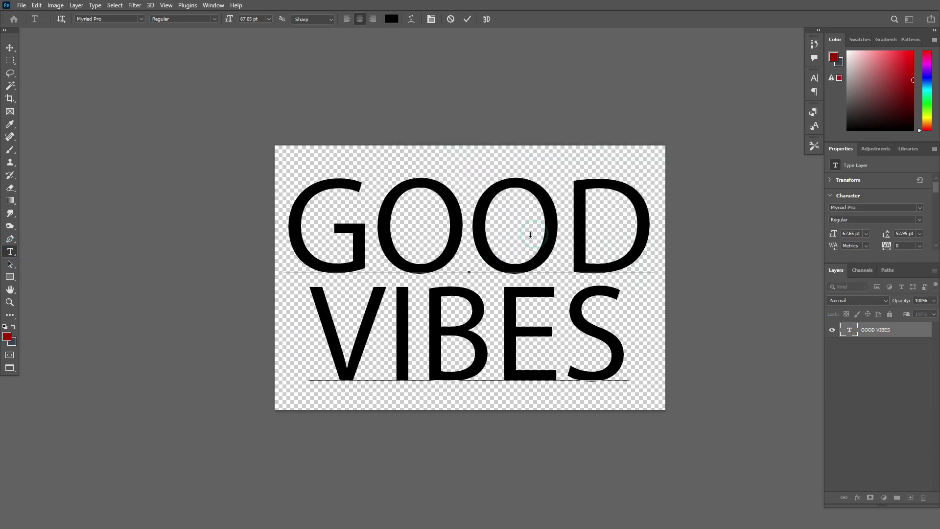
{"action": "key", "text": "ctrl+a"}
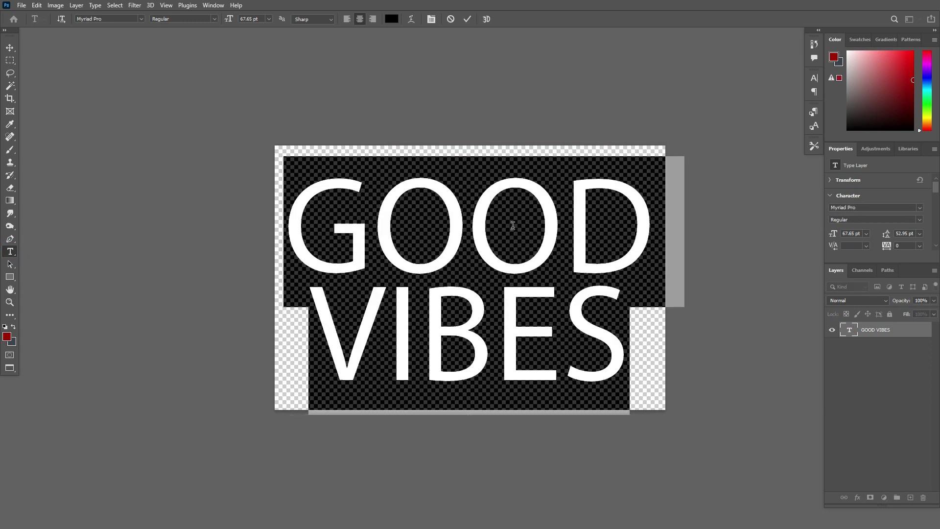
{"action": "left_click", "coordinate": [140, 21]}
{"action": "key", "text": "Escape"}
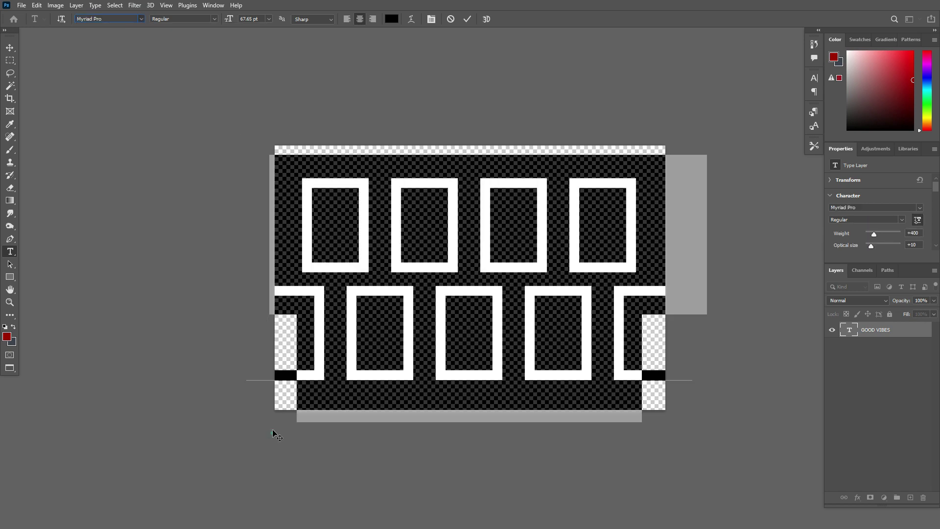
{"action": "left_click", "coordinate": [141, 18]}
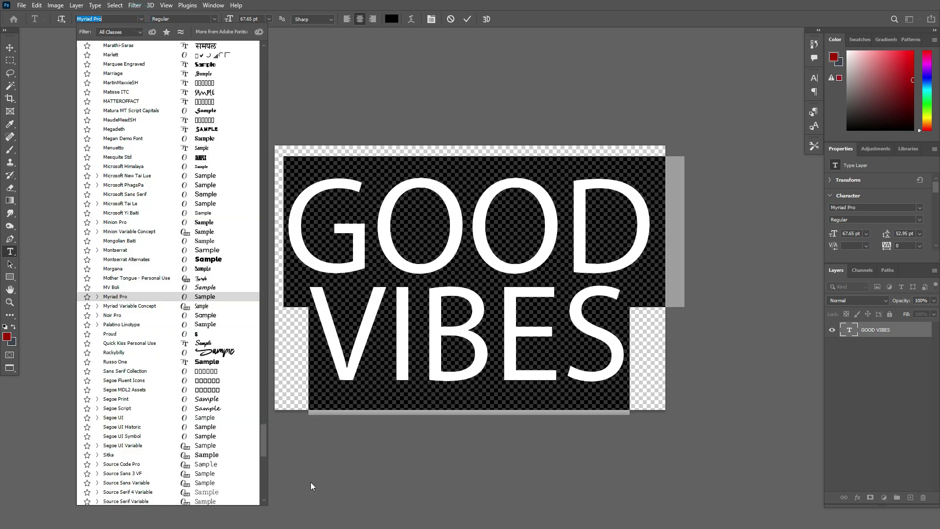
{"action": "left_click_drag", "start_coordinate": [264, 441], "coordinate": [247, 58]}
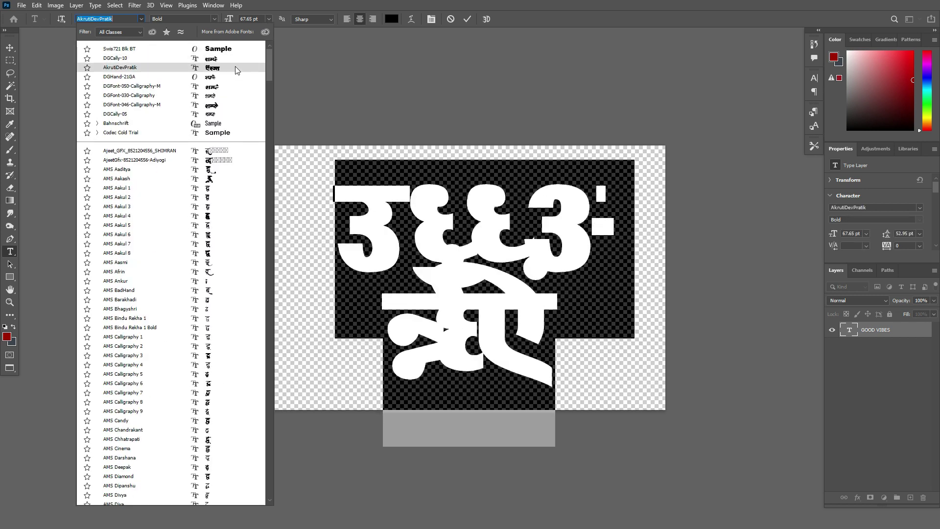
{"action": "left_click", "coordinate": [232, 58]}
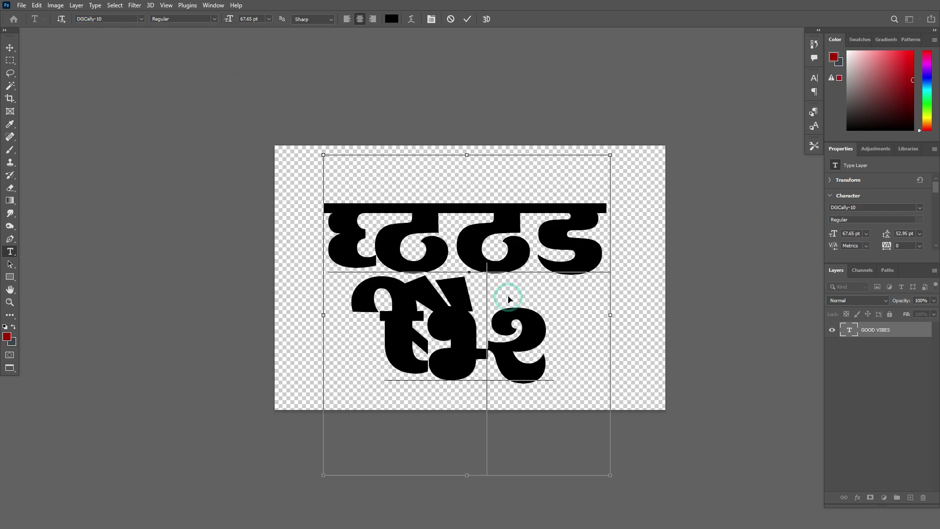
Step: Replace the GOOD VIBES text with a Hindi first name and commit the edit with the Move tool
{"action": "type", "text": "m"}
{"action": "left_click", "coordinate": [512, 239]}
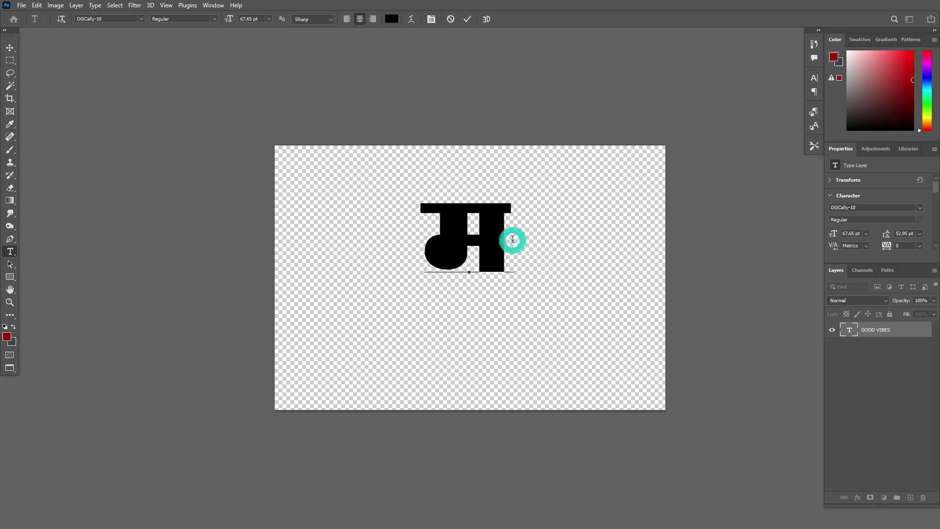
{"action": "type", "text": "Mkst"}
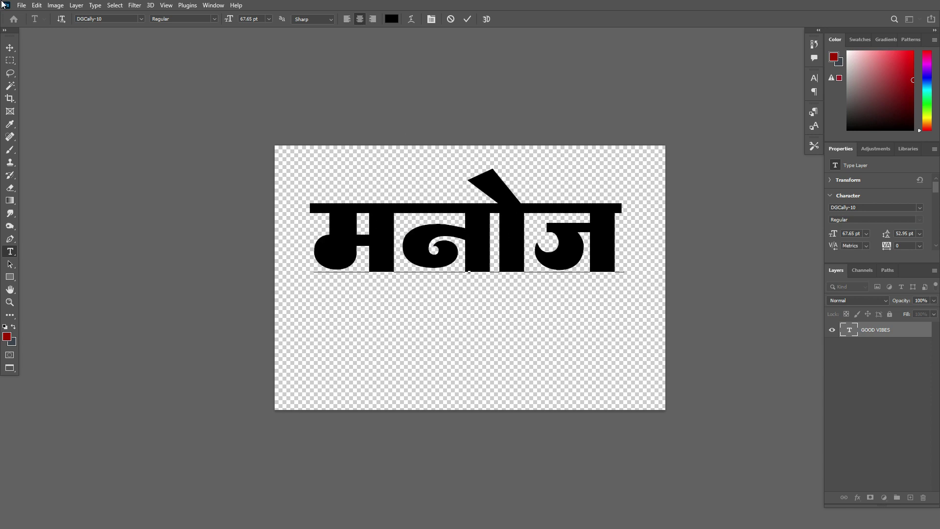
{"action": "key", "text": "ctrl+Return"}
{"action": "key", "text": "v"}
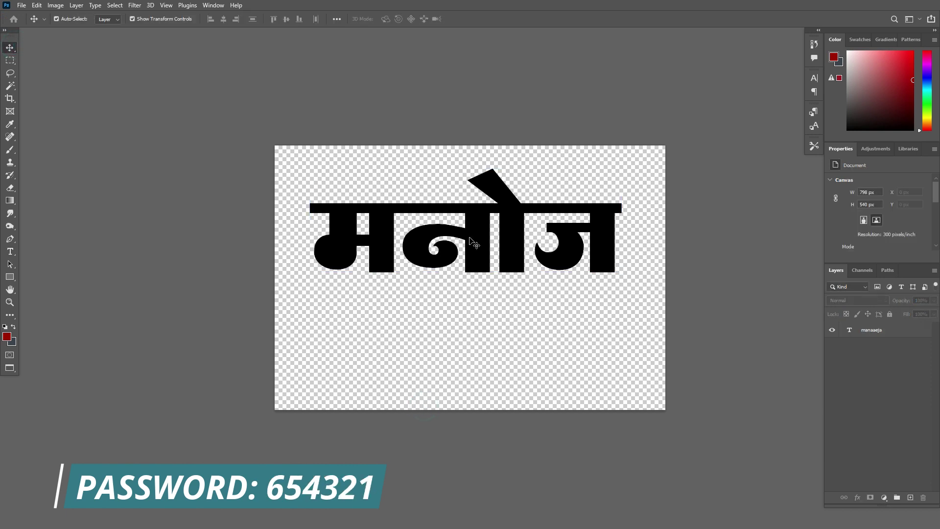
Step: Move the Hindi text down to the vertical middle of the canvas and save the smart object document
{"action": "left_click_drag", "start_coordinate": [470, 241], "coordinate": [473, 288]}
{"action": "left_click", "coordinate": [487, 101]}
{"action": "left_click", "coordinate": [396, 259]}
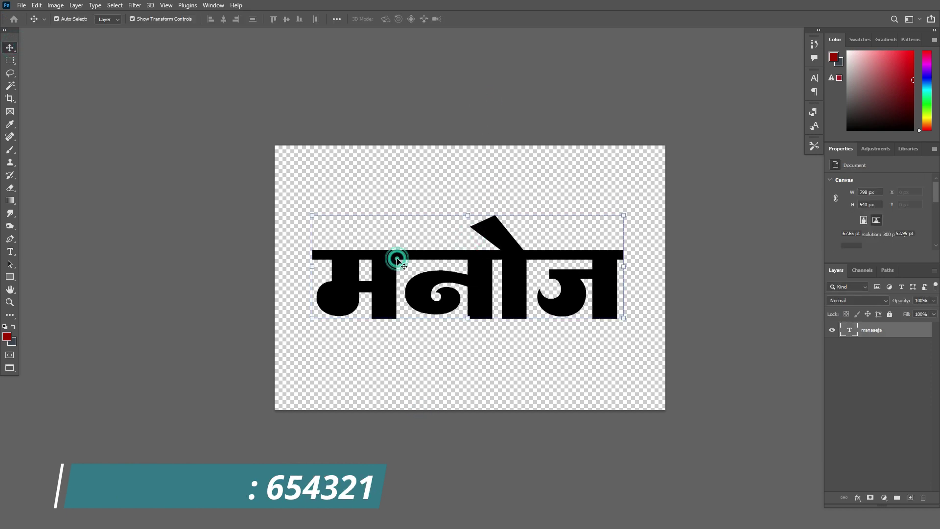
{"action": "left_click", "coordinate": [21, 5]}
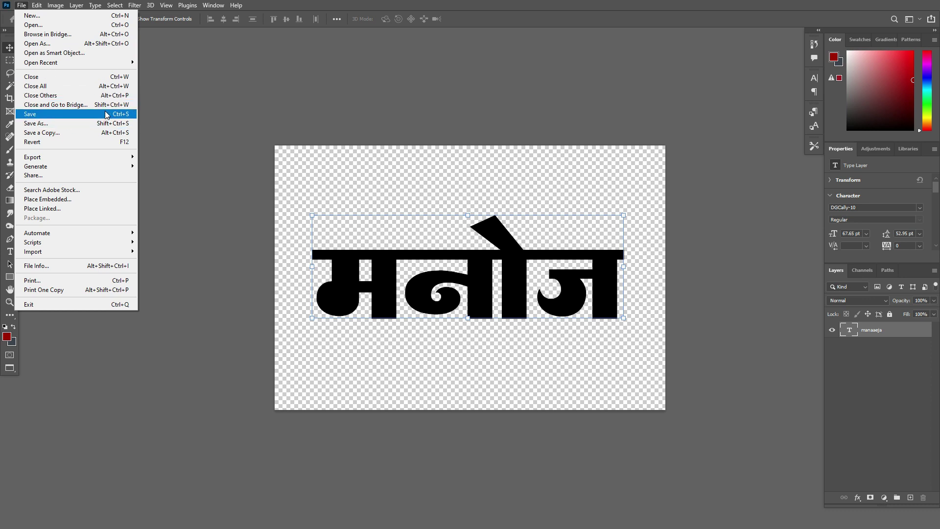
{"action": "left_click", "coordinate": [77, 115]}
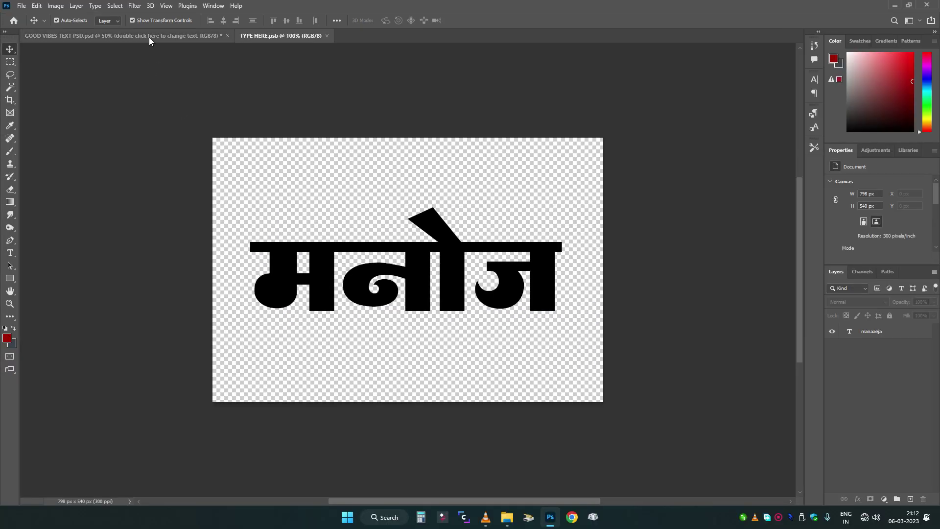
Step: Switch to the GOOD VIBES TEXT PSD.psd document and examine the effect on the Hindi text in full screen
{"action": "left_click", "coordinate": [149, 39]}
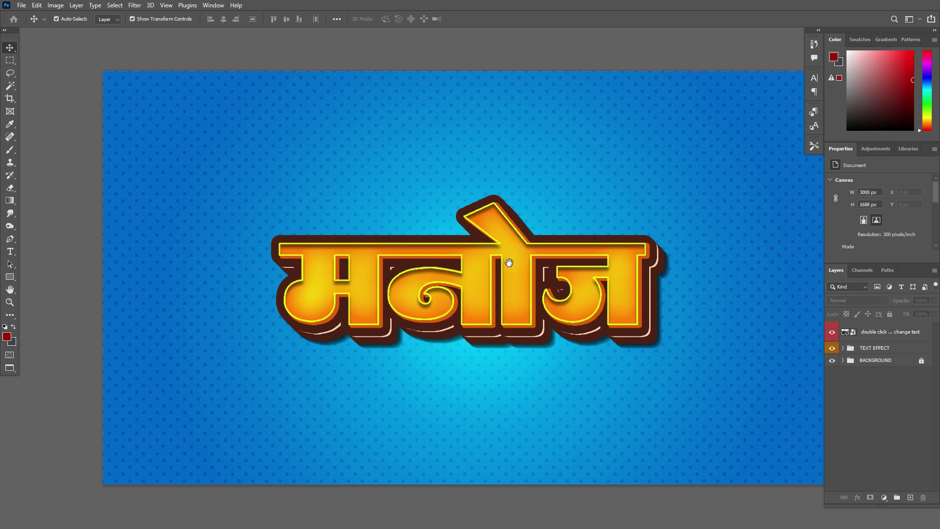
{"action": "scroll", "coordinate": [509, 263], "scroll_direction": "up", "scroll_amount": 1}
{"action": "scroll", "coordinate": [509, 263], "scroll_direction": "down", "scroll_amount": 3}
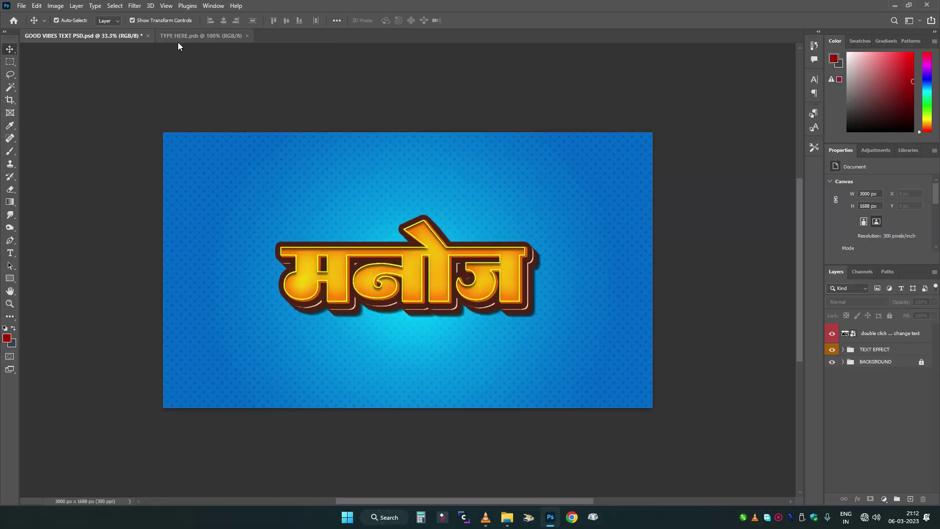
Step: Close GOOD VIBES TEXT PSD.psd without saving the changes, and close the TYPE HERE.psb document
{"action": "left_click", "coordinate": [148, 36]}
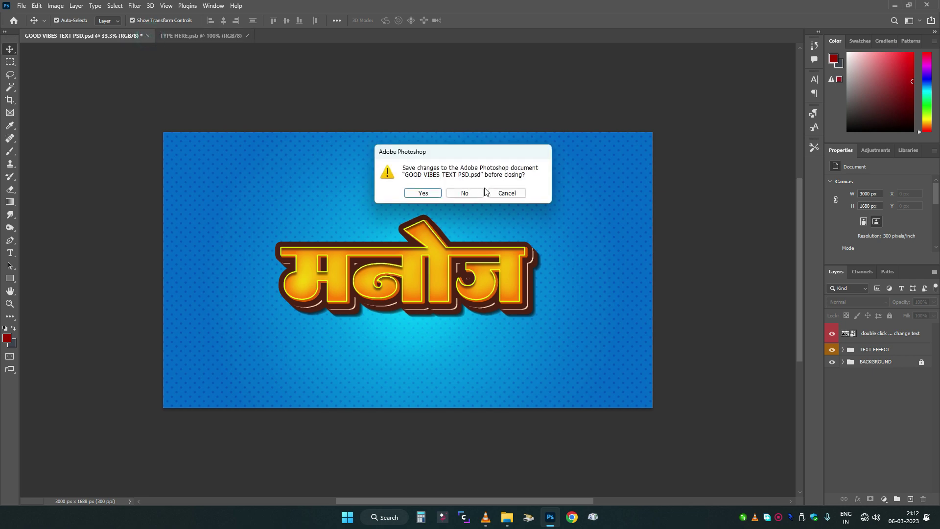
{"action": "left_click", "coordinate": [464, 193]}
{"action": "left_click", "coordinate": [112, 36]}
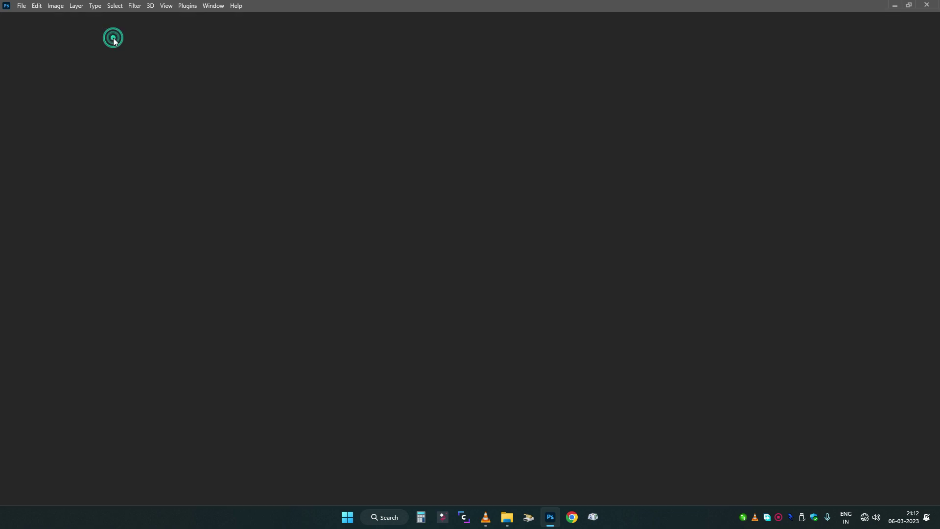
Step: Switch to File Explorer, go back up to ALL PSD TEXT and open the HOT PSD TEXT folder
{"action": "left_click", "coordinate": [890, 5]}
{"action": "left_click", "coordinate": [385, 263]}
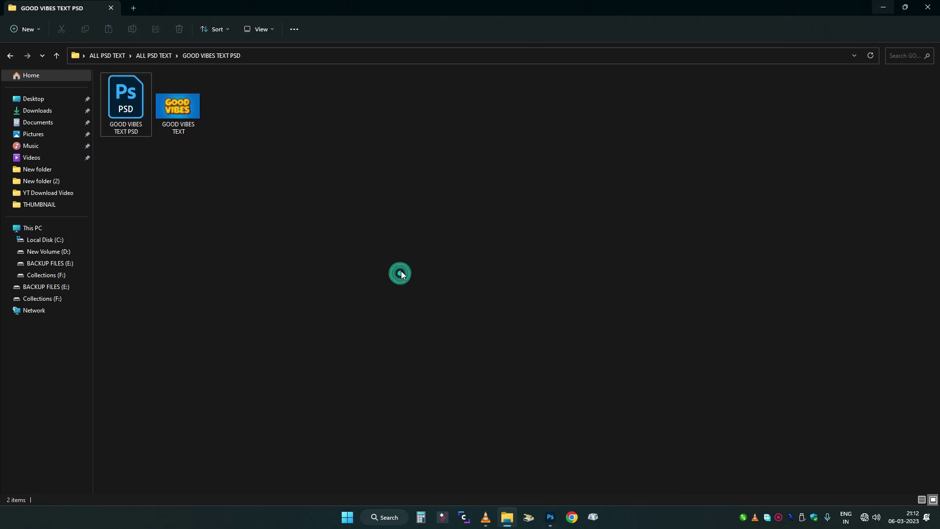
{"action": "key", "text": "BackSpace"}
{"action": "left_click", "coordinate": [282, 237]}
{"action": "double_click", "coordinate": [196, 113]}
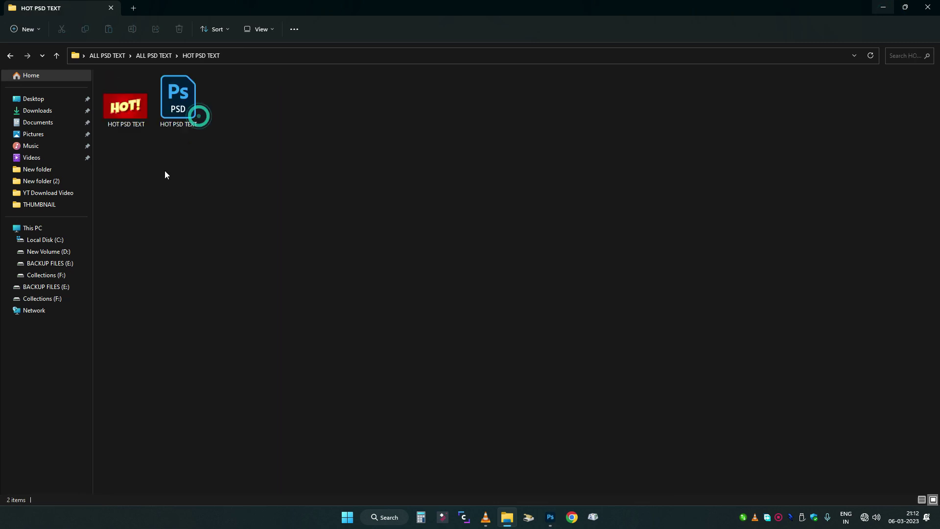
Step: Open HOT PSD TEXT.psd and the contents of its text smart object, and show them in full screen
{"action": "double_click", "coordinate": [182, 101]}
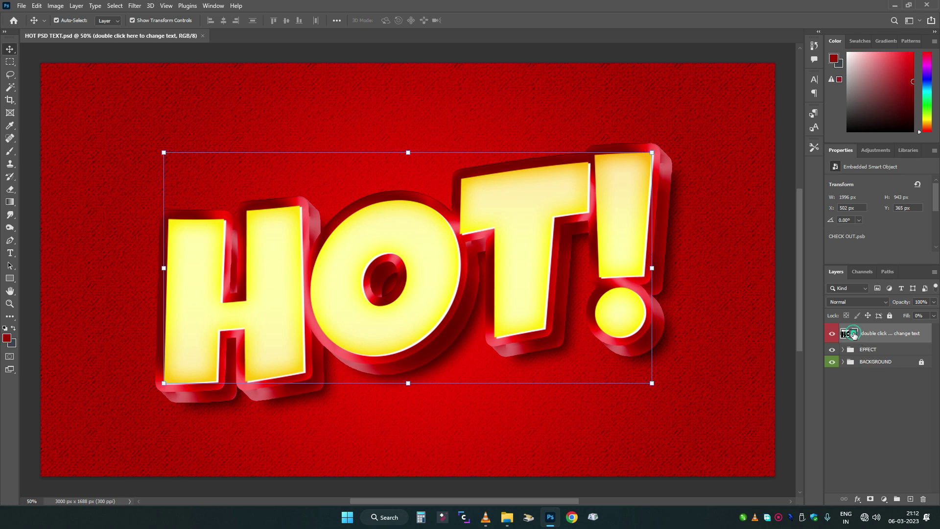
{"action": "double_click", "coordinate": [854, 334]}
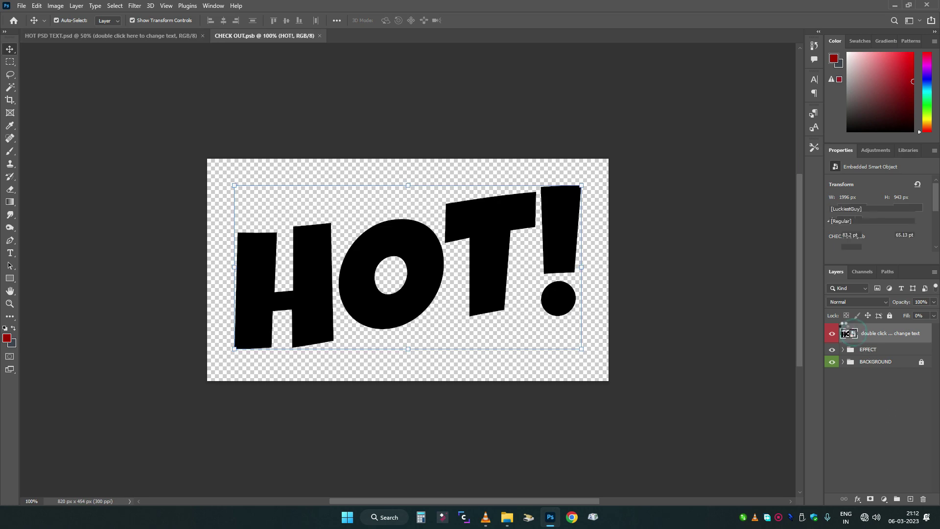
{"action": "key", "text": "f"}
Step: Replace the missing font of the HOT! text with the default and change the wording to a first name in capitals
{"action": "left_click", "coordinate": [11, 252]}
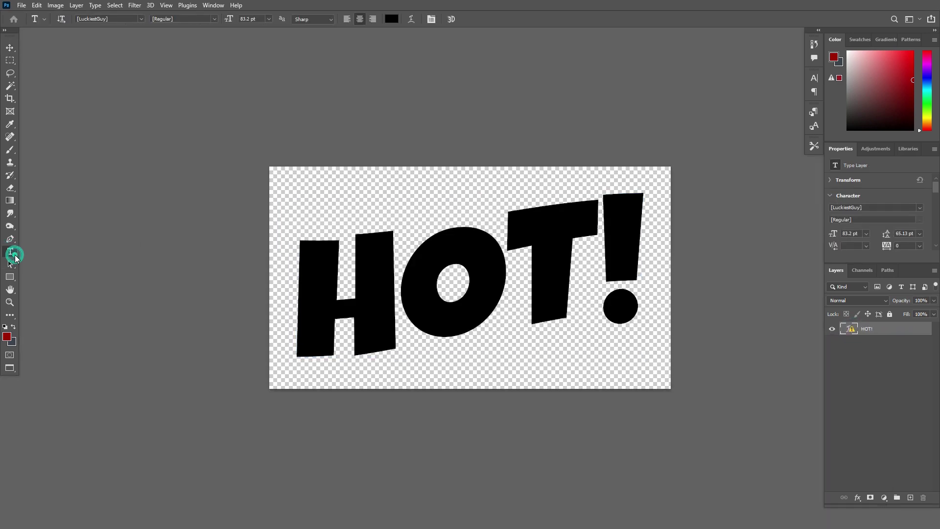
{"action": "left_click", "coordinate": [449, 291]}
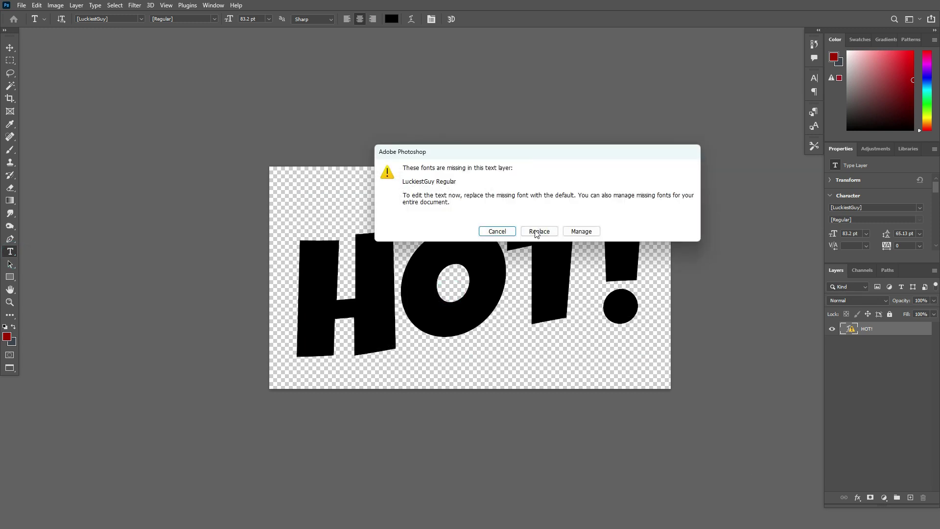
{"action": "left_click", "coordinate": [537, 233]}
{"action": "key", "text": "ctrl+a"}
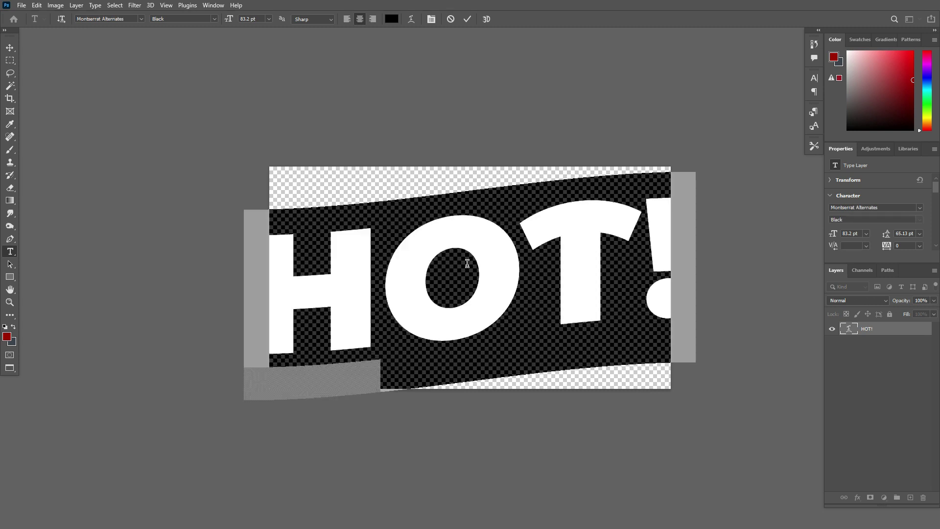
{"action": "type", "text": "SURA"}
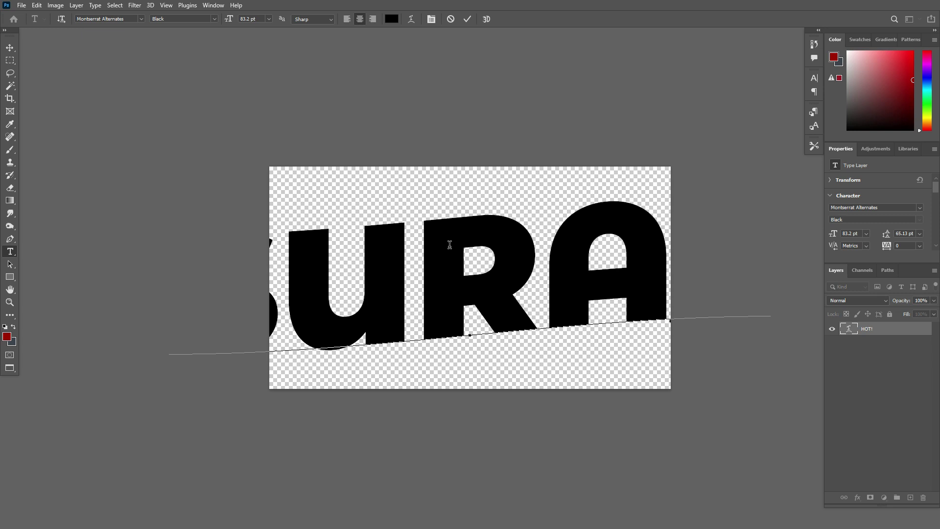
Step: Scale the name text down proportionally to about 61% and centre it so that it fits inside the canvas
{"action": "left_click", "coordinate": [8, 47]}
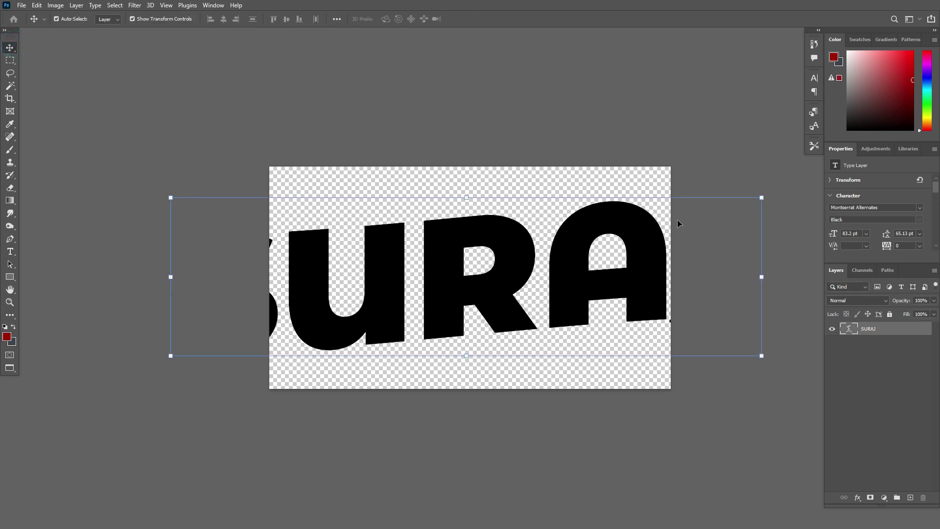
{"action": "left_click", "coordinate": [769, 197]}
{"action": "left_click_drag", "start_coordinate": [770, 173], "coordinate": [581, 243]}
{"action": "left_click_drag", "start_coordinate": [414, 325], "coordinate": [494, 298]}
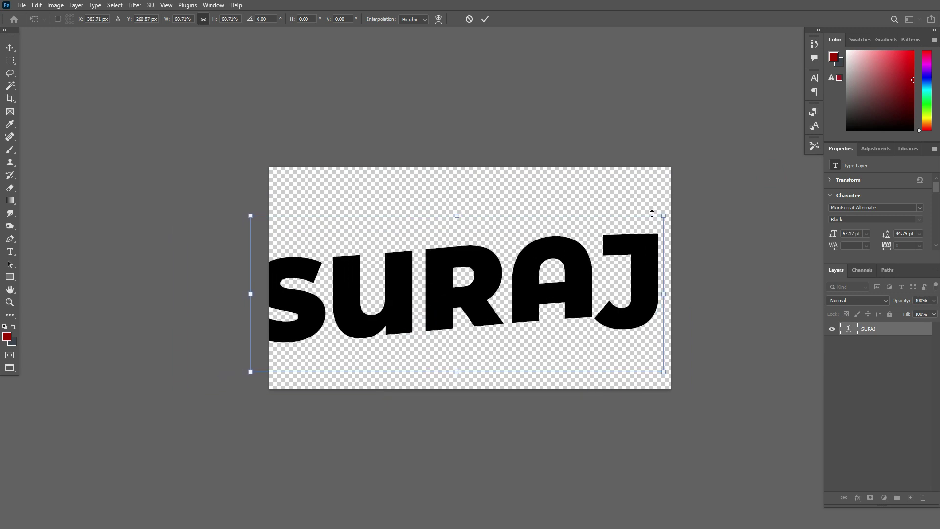
{"action": "left_click_drag", "start_coordinate": [663, 215], "coordinate": [617, 232]}
{"action": "left_click_drag", "start_coordinate": [446, 306], "coordinate": [488, 292]}
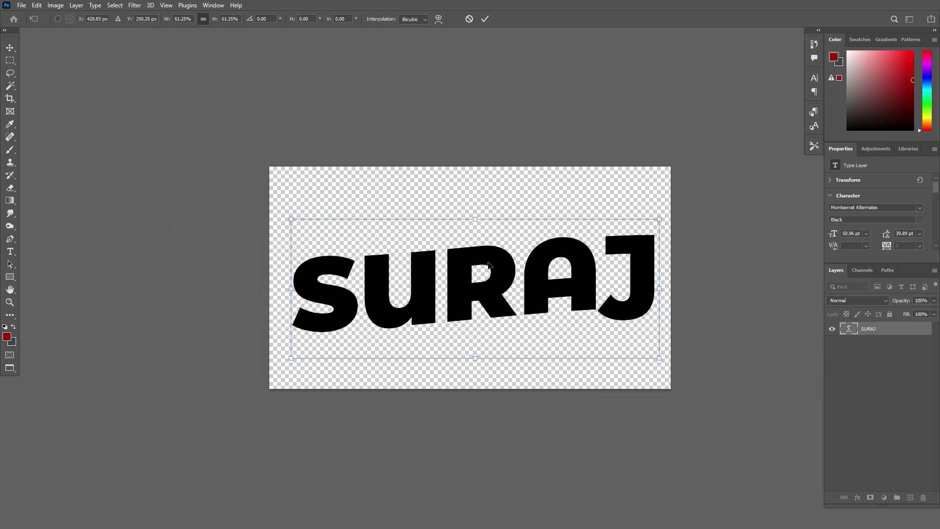
{"action": "key", "text": "Return"}
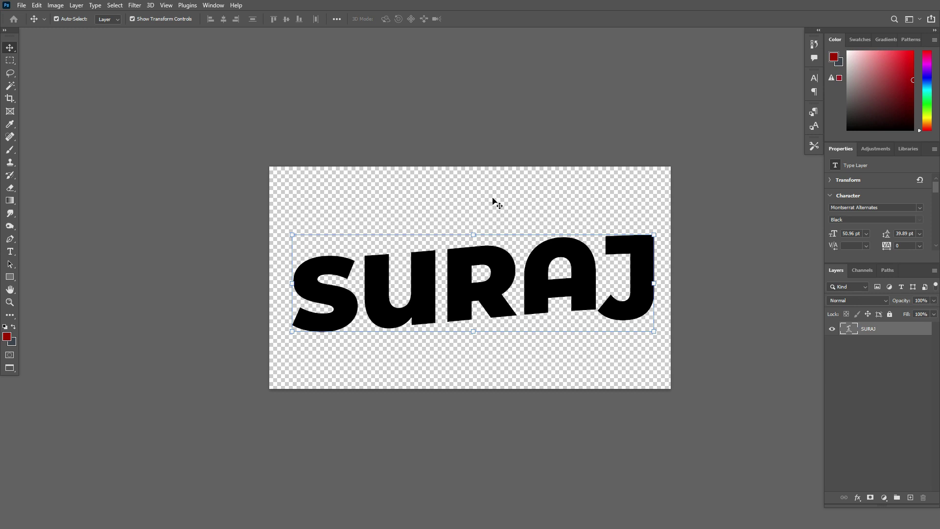
Step: Save the smart object document and view the updated effect in HOT PSD TEXT.psd in full screen
{"action": "left_click", "coordinate": [22, 5]}
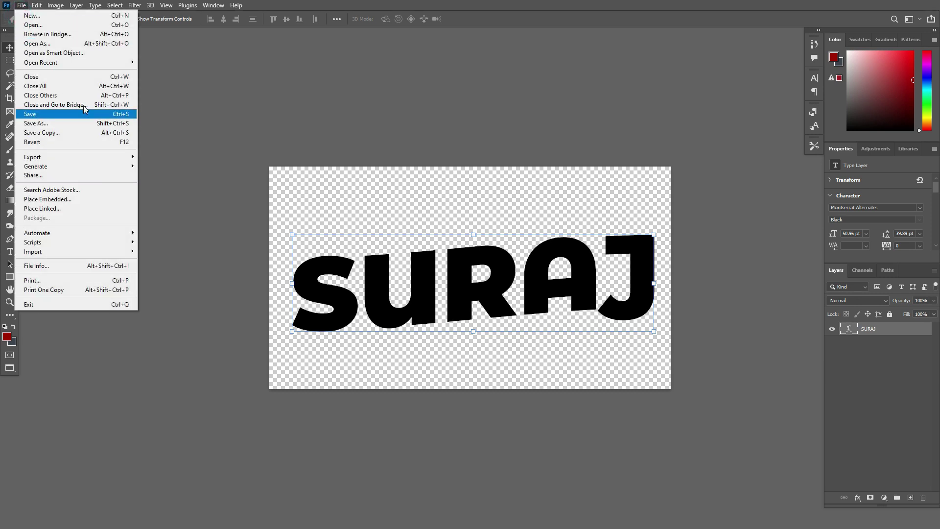
{"action": "left_click", "coordinate": [103, 113]}
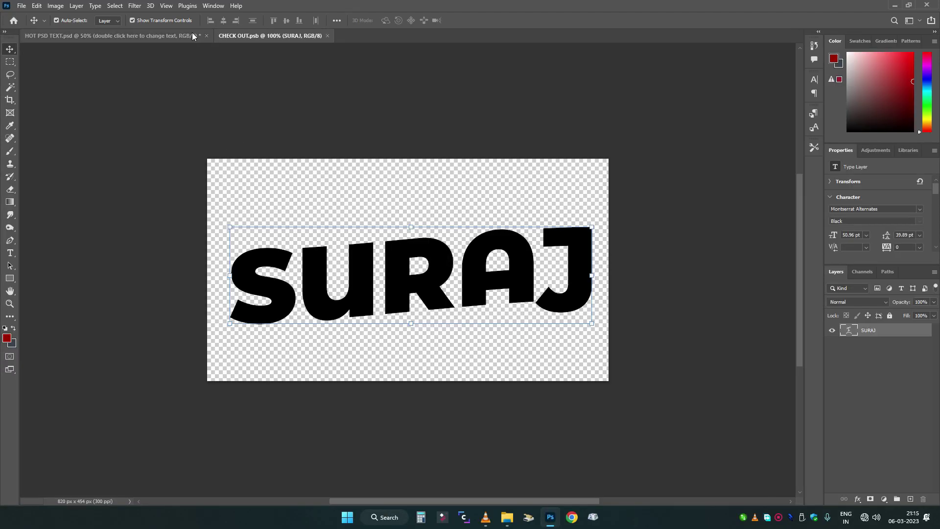
{"action": "left_click", "coordinate": [189, 36]}
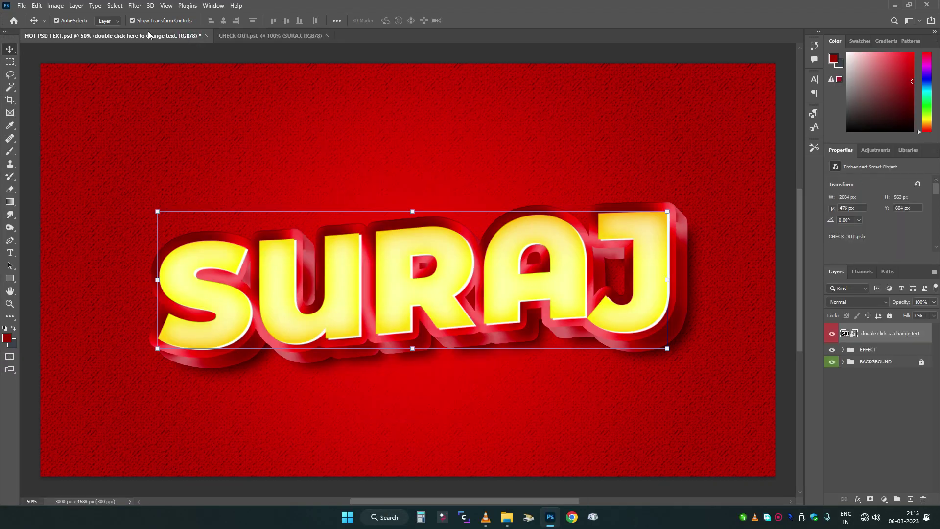
{"action": "key", "text": "f"}
{"action": "left_click", "coordinate": [518, 504]}
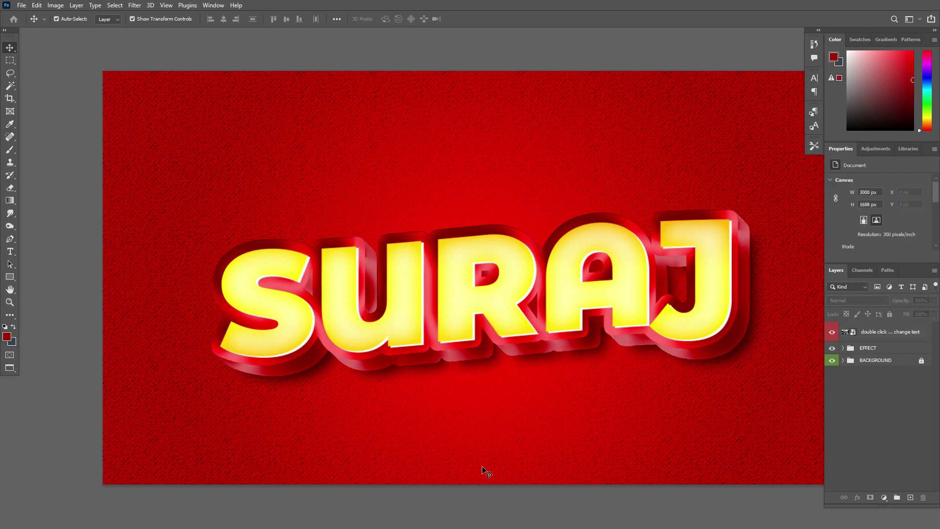
Step: Return to the standard screen mode and close Photoshop
{"action": "key", "text": "f"}
{"action": "key", "text": "f"}
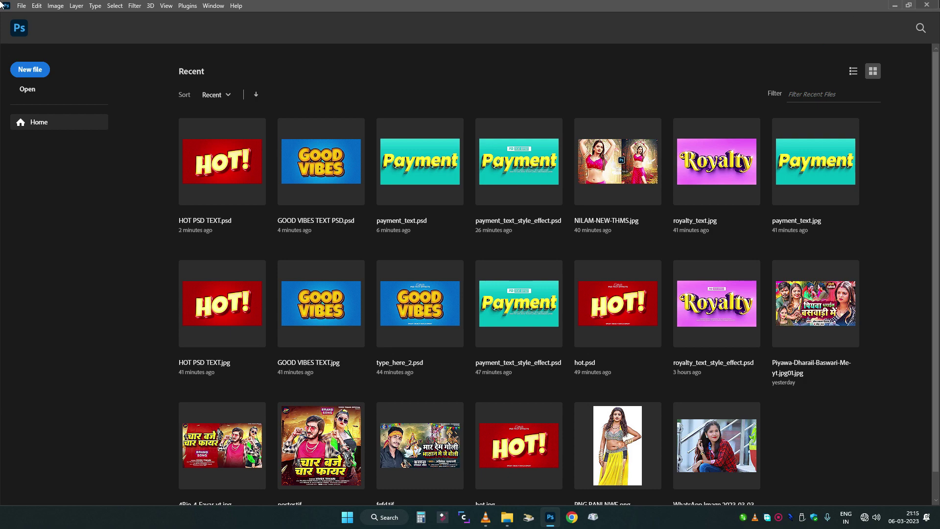
{"action": "left_click", "coordinate": [933, 4]}
{"action": "left_click", "coordinate": [927, 7]}
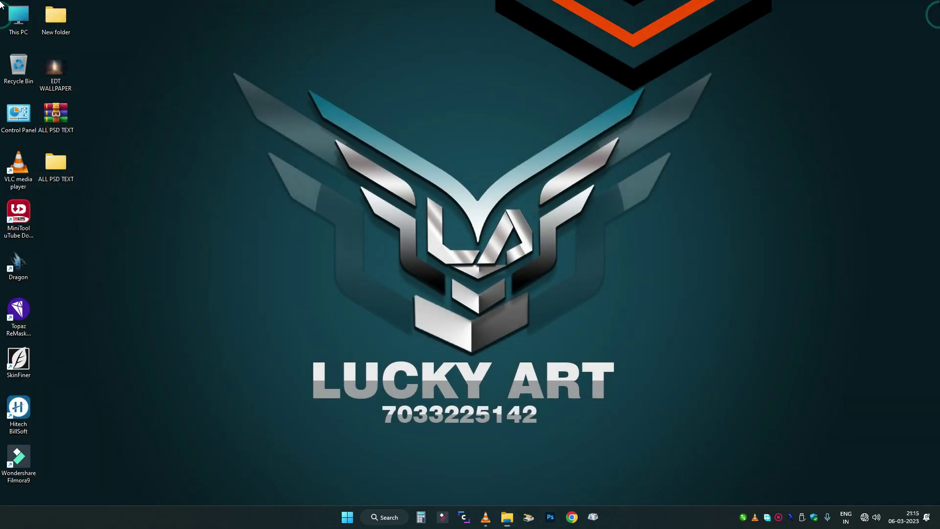